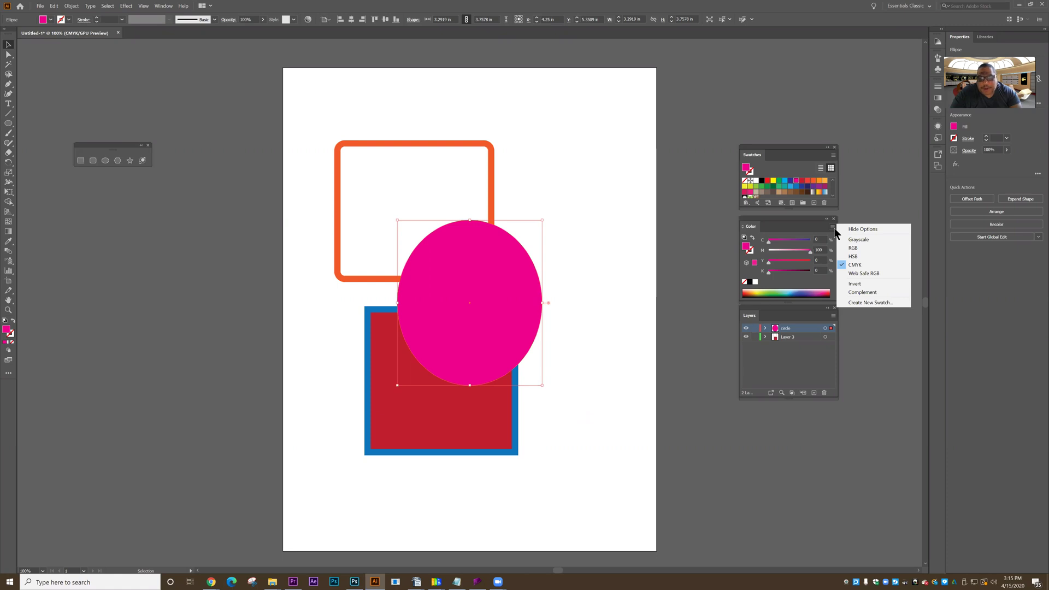
Mix a pink CMYK fill for the circle with magenta at 75%, yellow at 51% and a small amount of cyan.
click(779, 283)
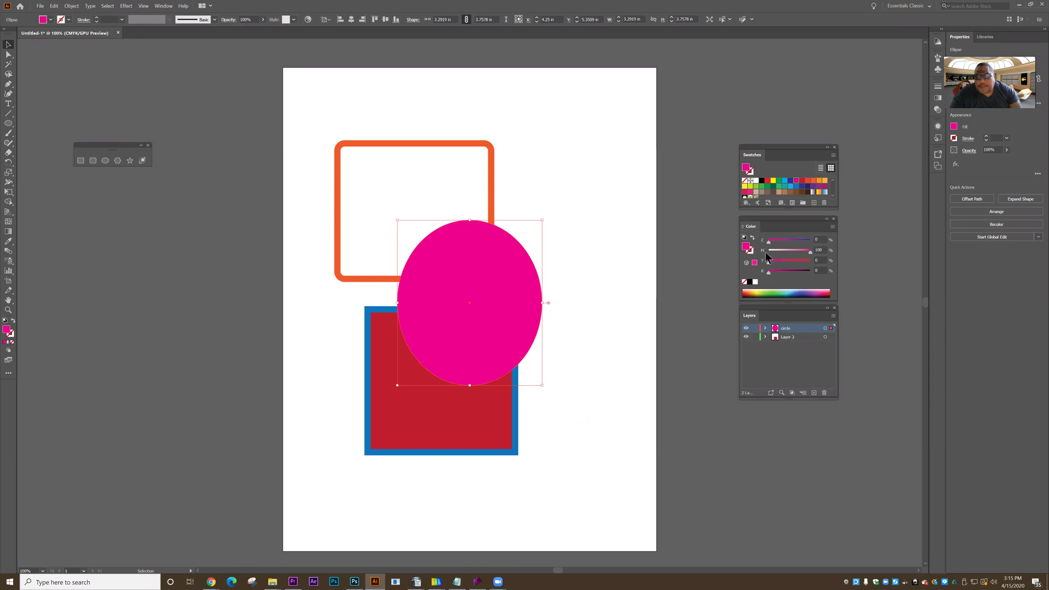
drag(809, 250, 770, 252)
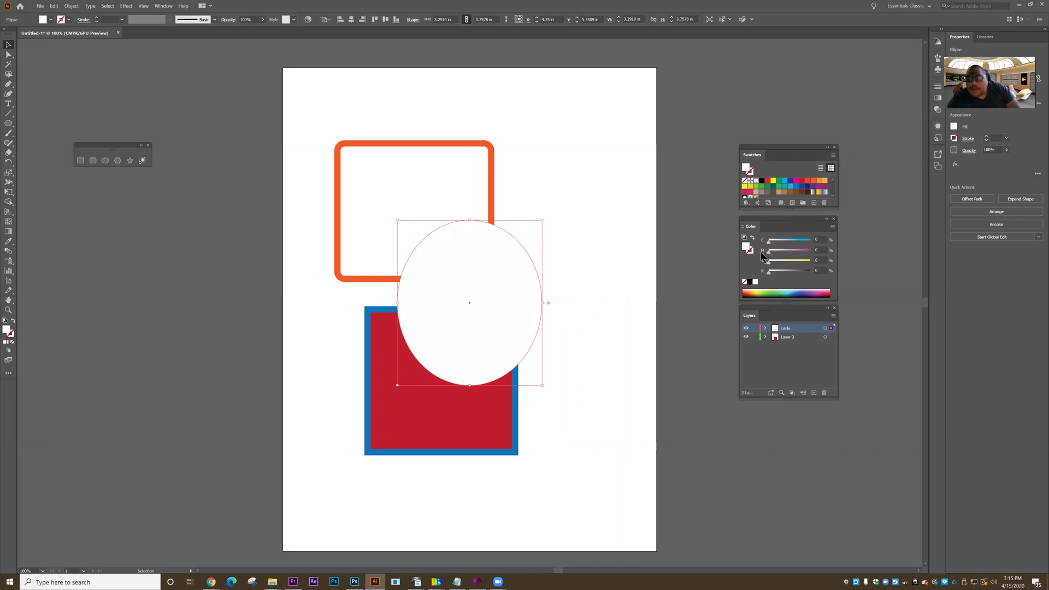
click(789, 261)
mouse_move(765, 254)
mouse_down()
mouse_move(798, 257)
mouse_move(777, 242)
mouse_up()
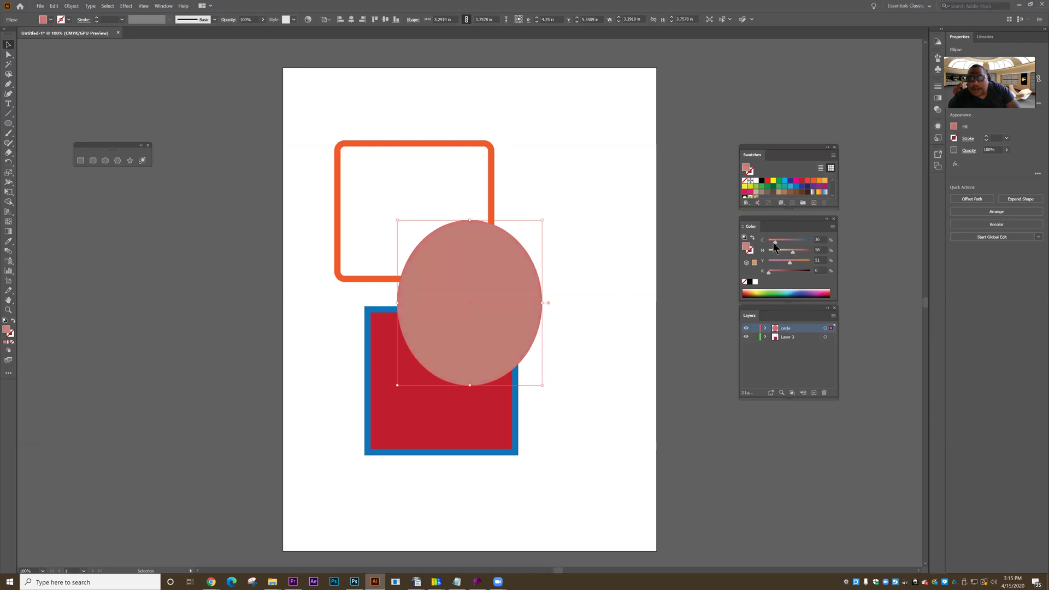
click(800, 252)
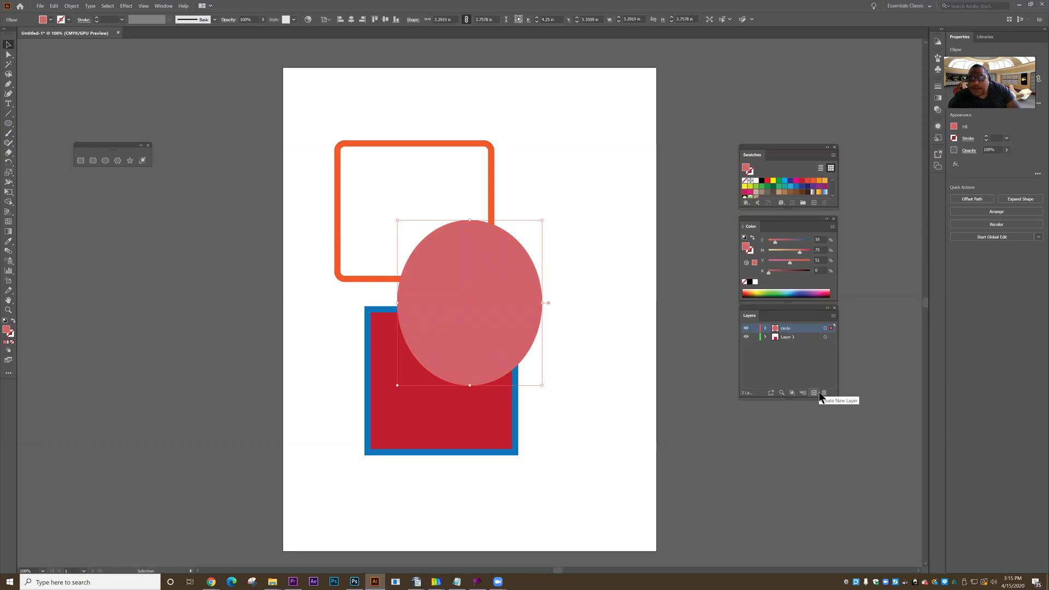
Space out the Layers and Color panels to enlarge the Swatches panel, and save the circle's pink fill as a swatch.
drag(783, 314, 790, 381)
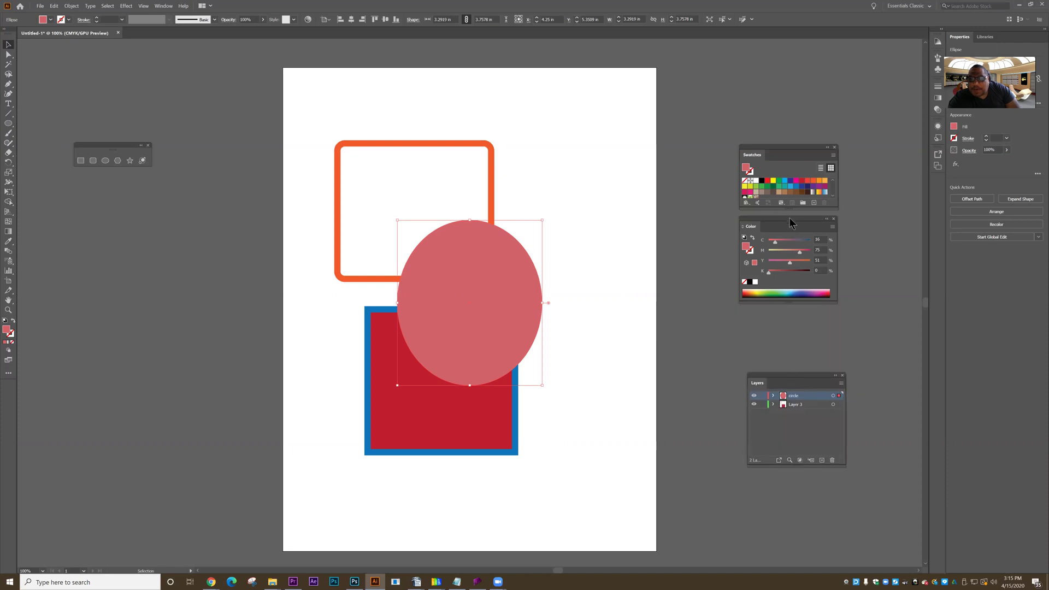
drag(789, 217, 800, 267)
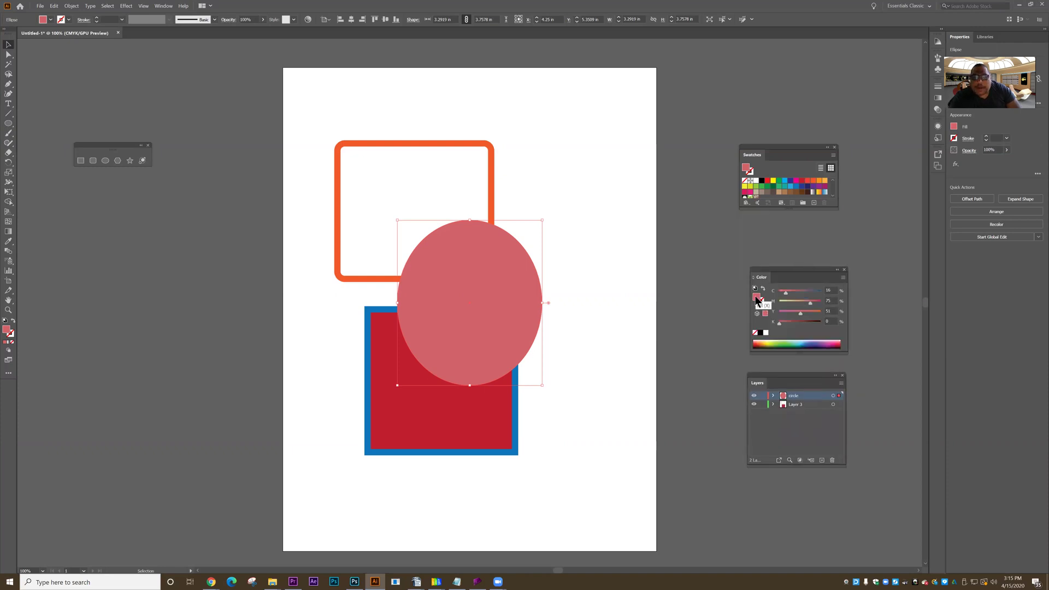
drag(799, 211, 763, 199)
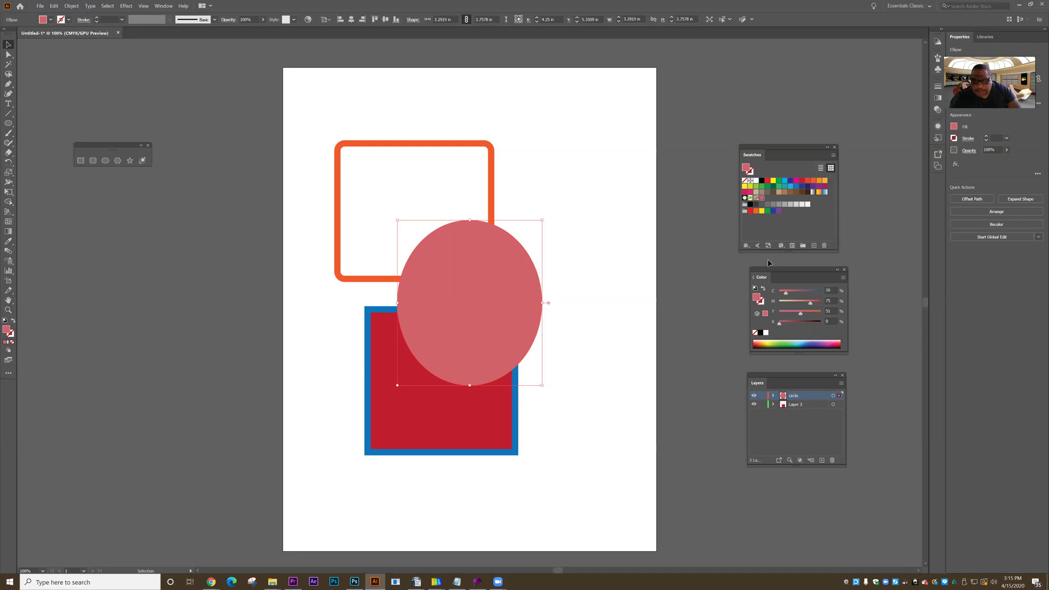
Set the circle's fill to cyan 80%, magenta 48% and yellow 51%, and save that teal as a swatch.
drag(812, 294, 769, 200)
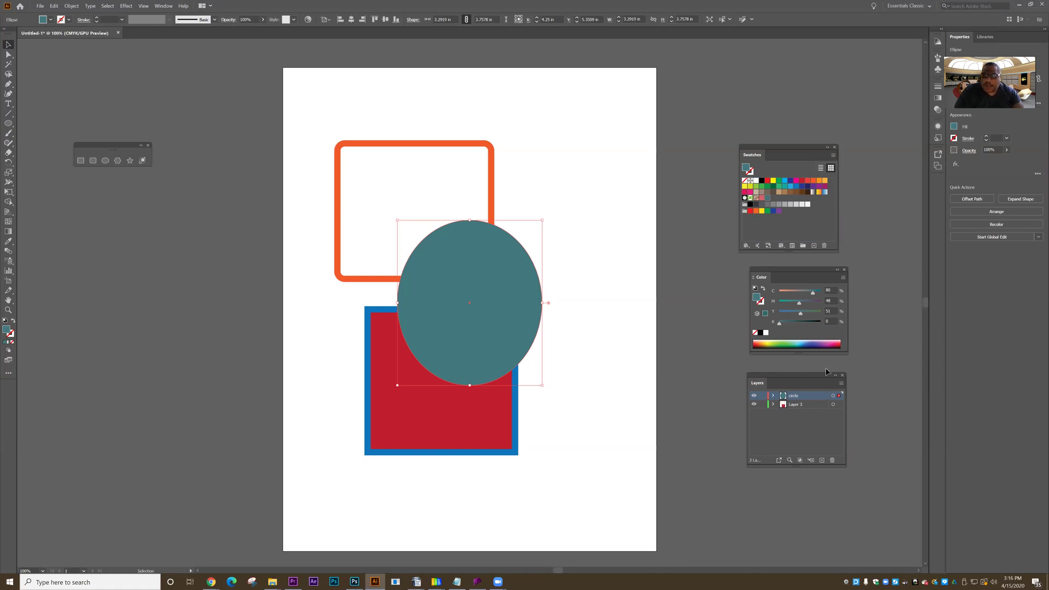
drag(786, 276, 773, 273)
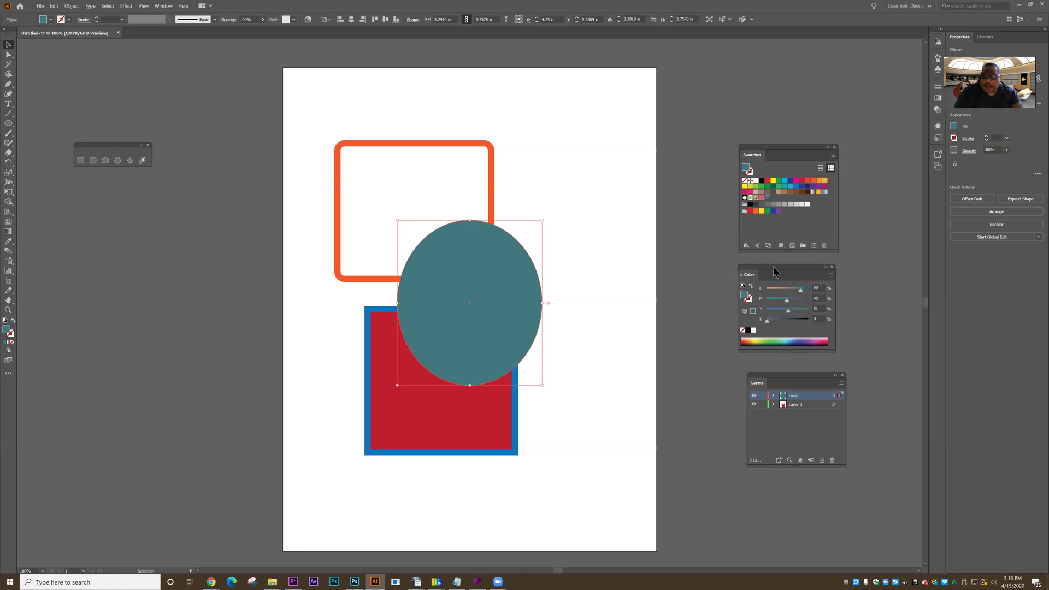
Create a global process color swatch named bronze with cyan 29, magenta 55, yellow 71 and black 0.
click(834, 158)
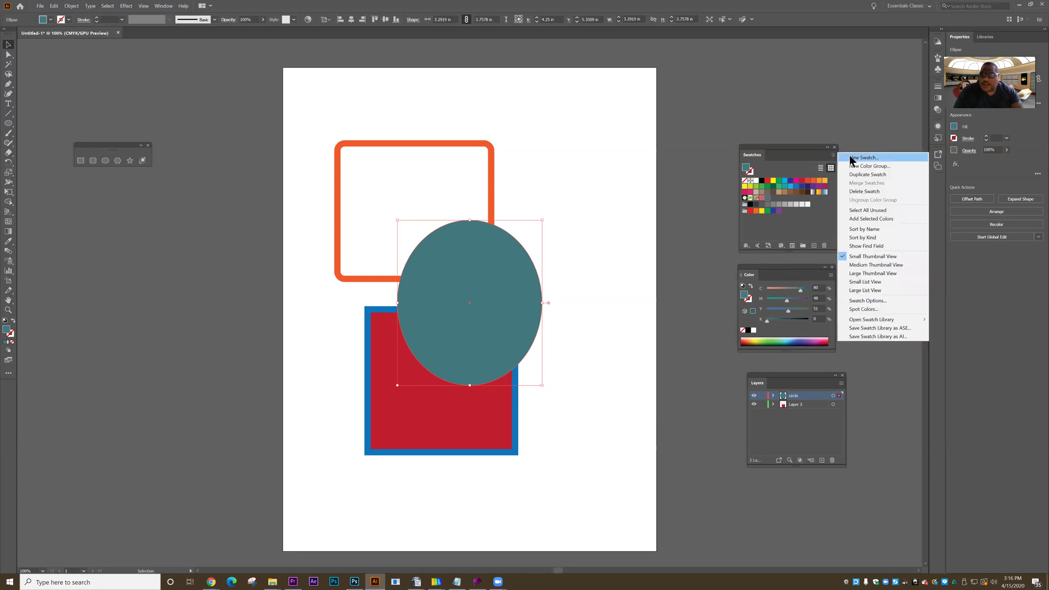
click(852, 158)
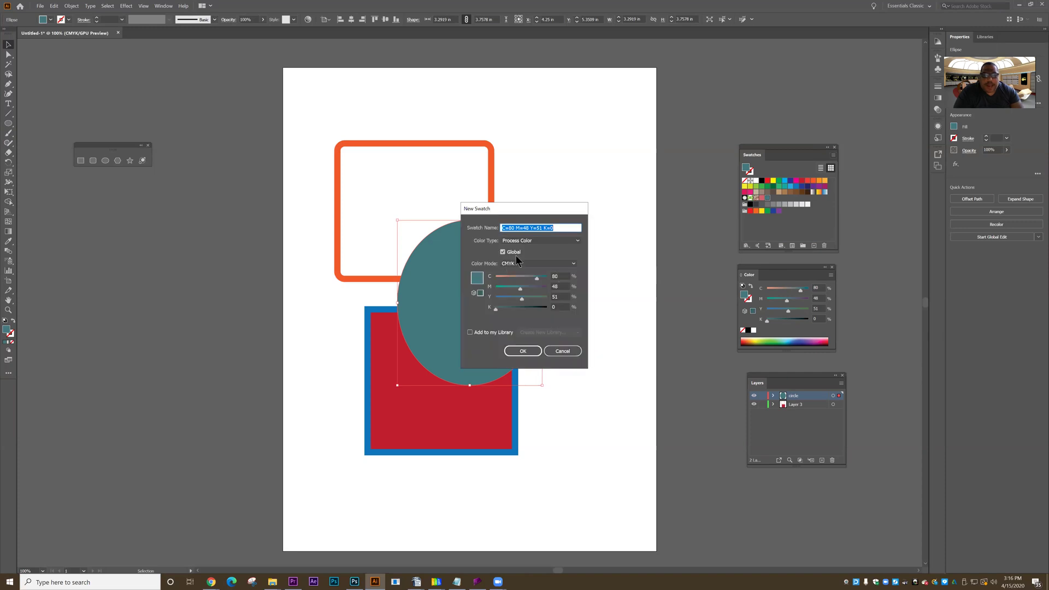
drag(528, 278, 532, 298)
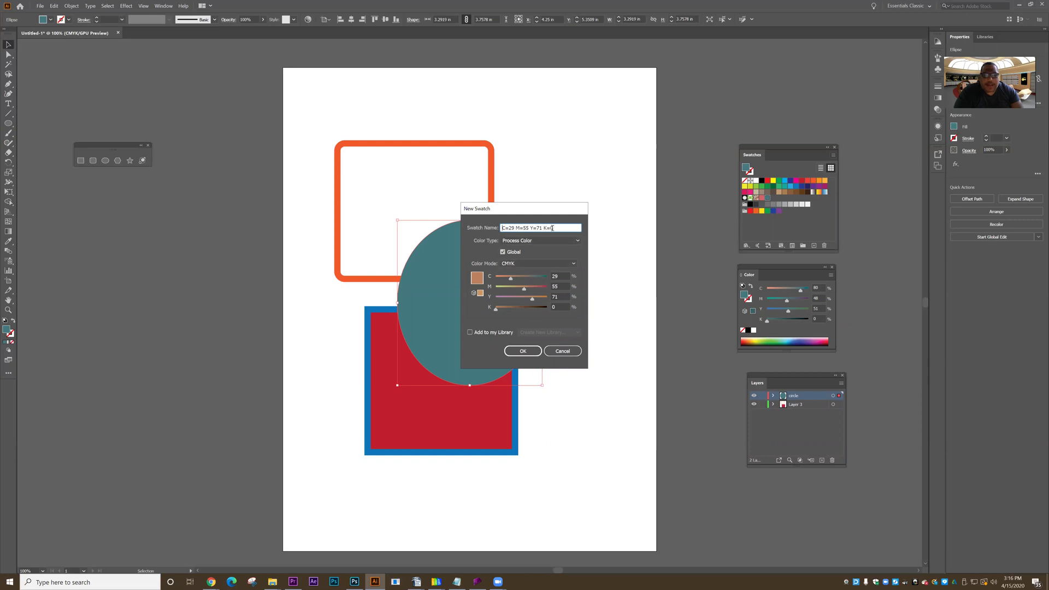
drag(552, 228, 483, 229)
text(b)
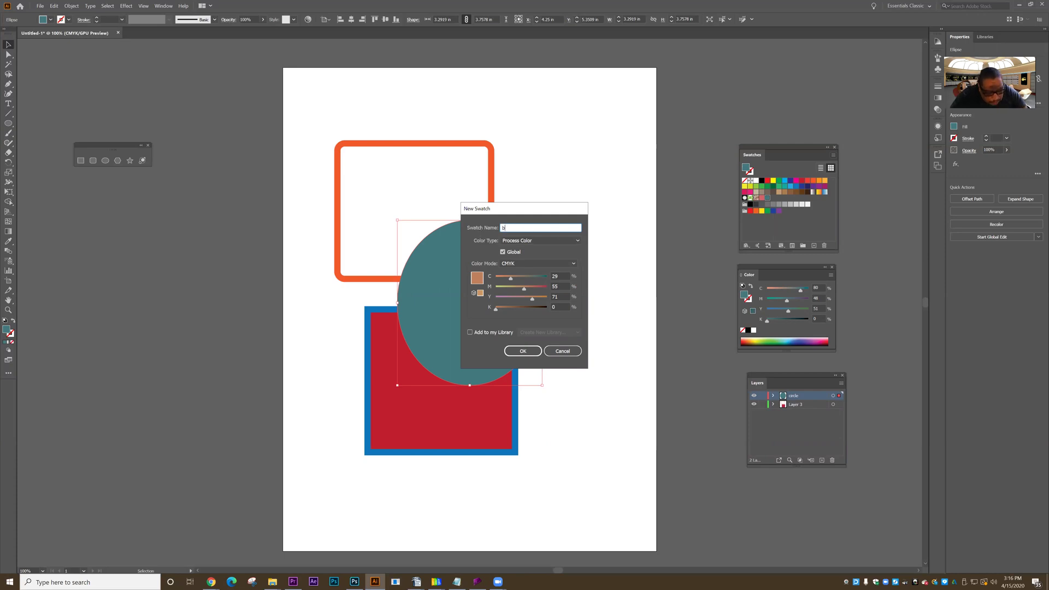
text(ronze)
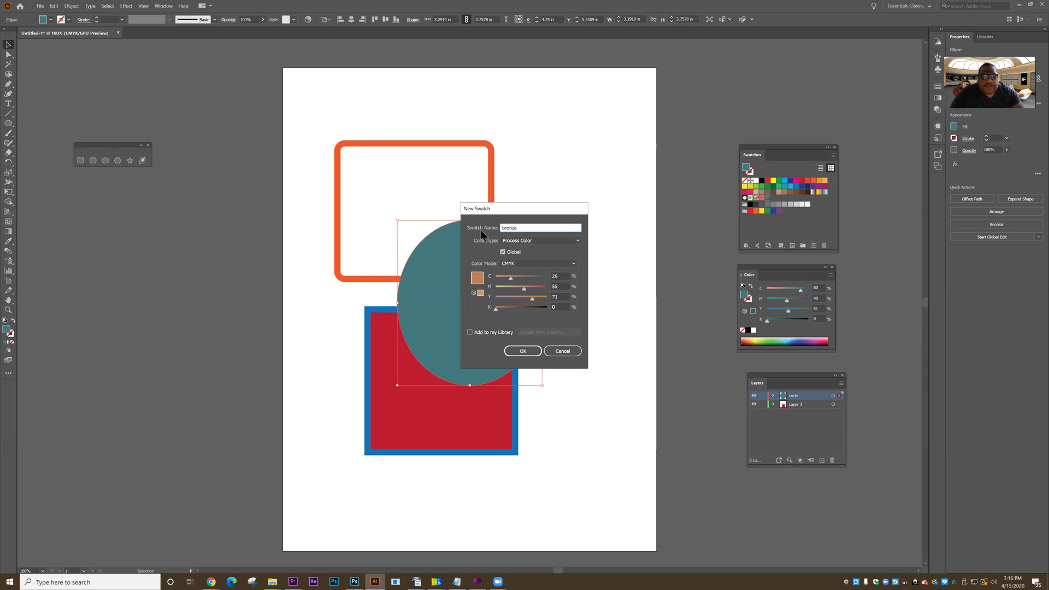
click(524, 351)
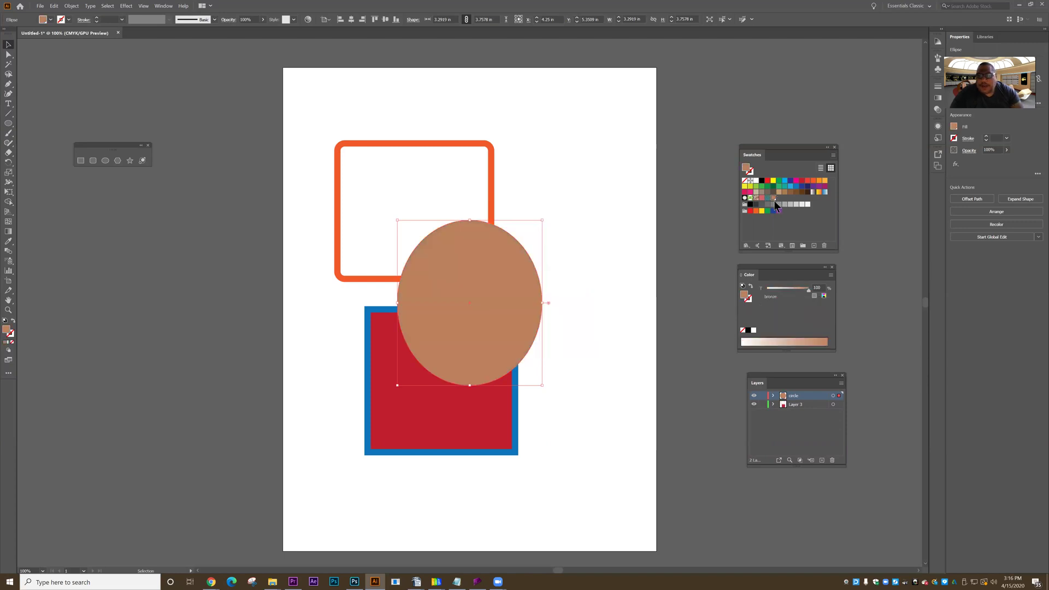
click(834, 155)
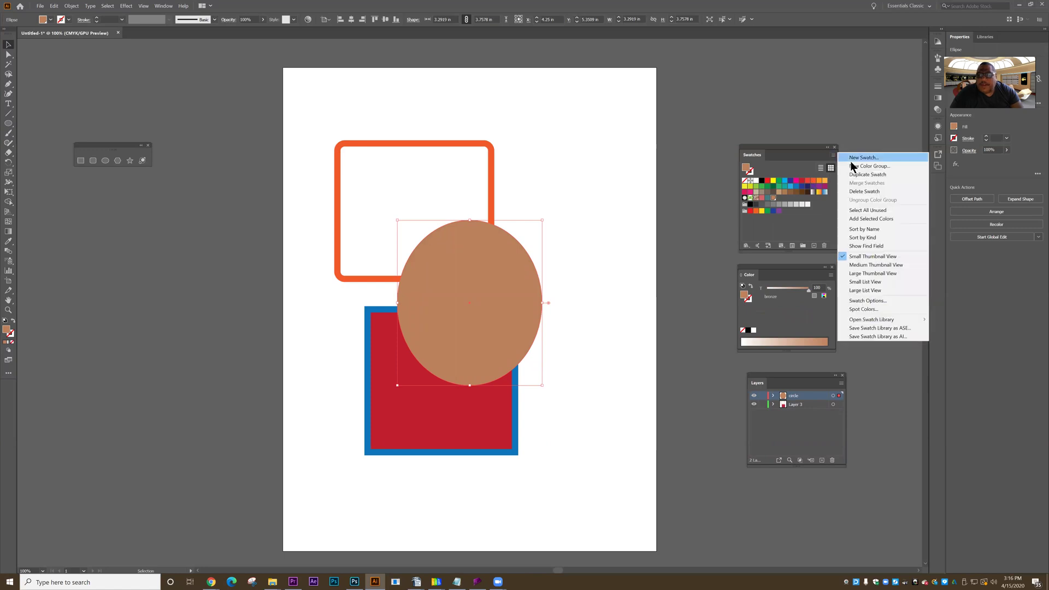
click(863, 157)
click(512, 242)
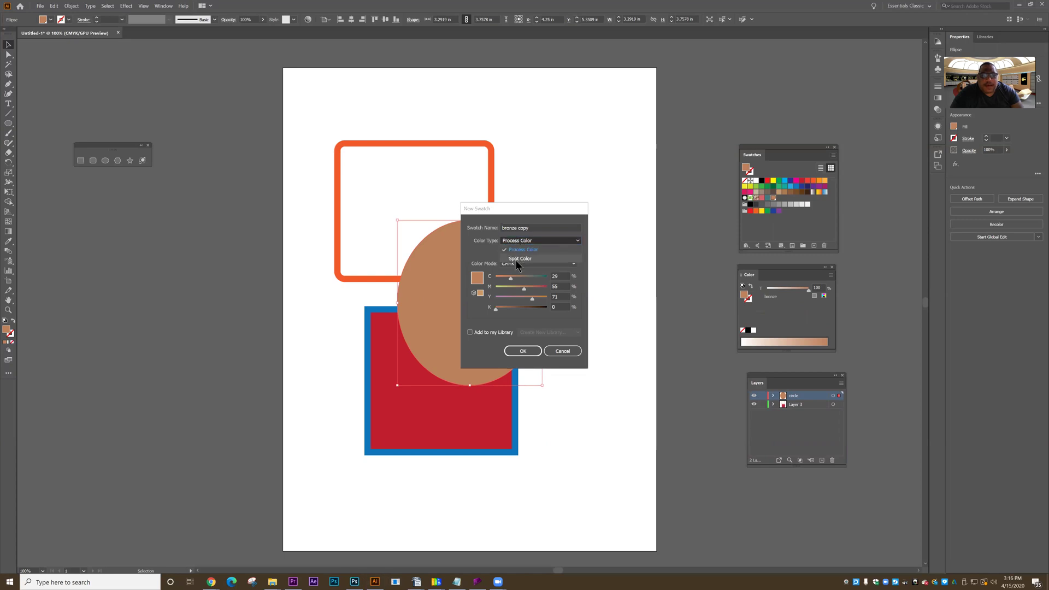
click(516, 259)
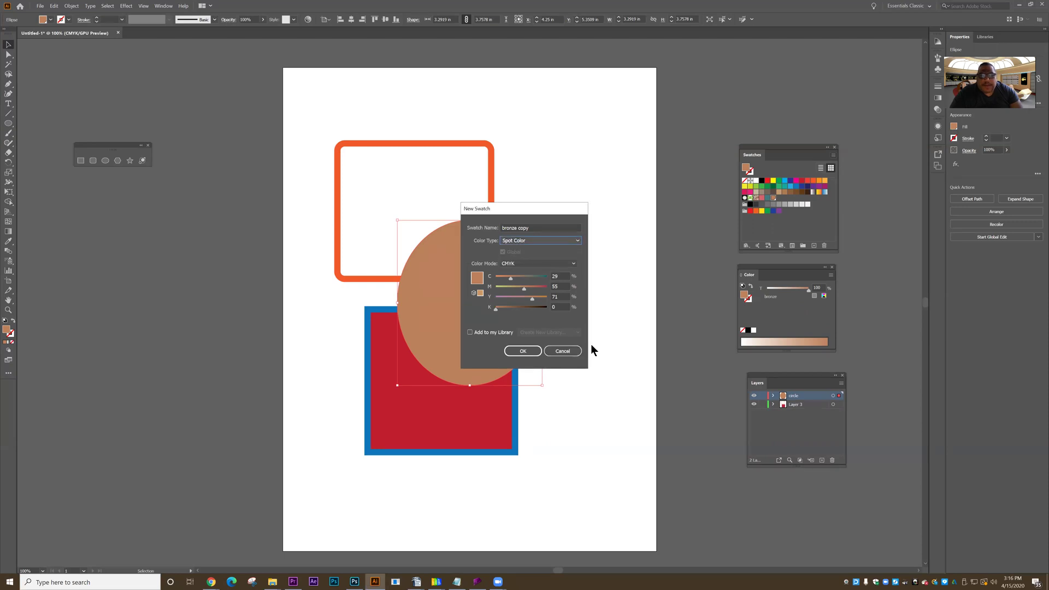
click(572, 353)
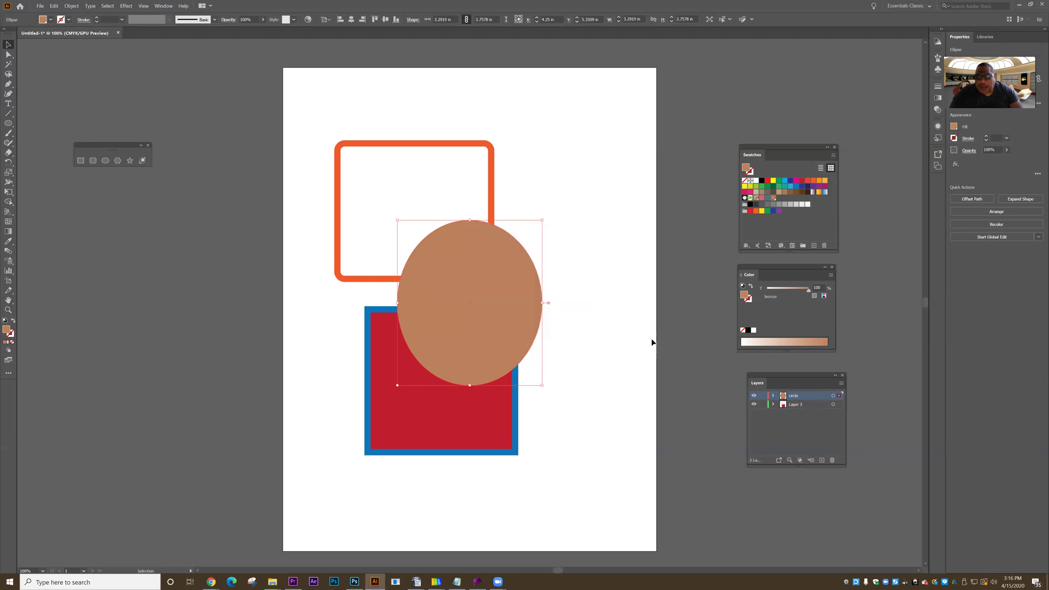
Open the PANTONE+ CMYK Uncoated color book, place it beside the circle and enlarge its panel.
click(834, 155)
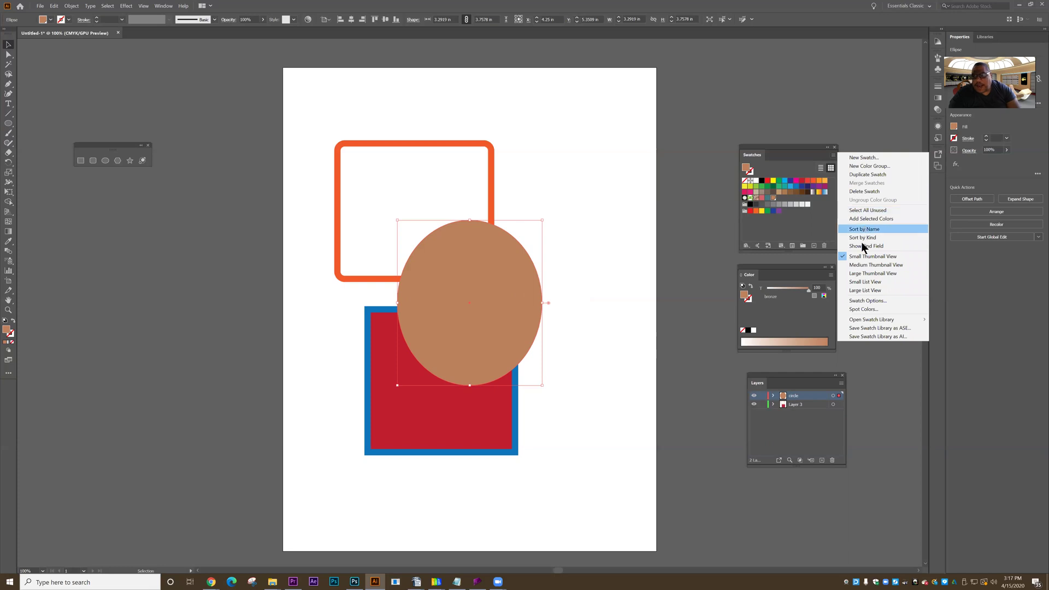
mouse_move(859, 324)
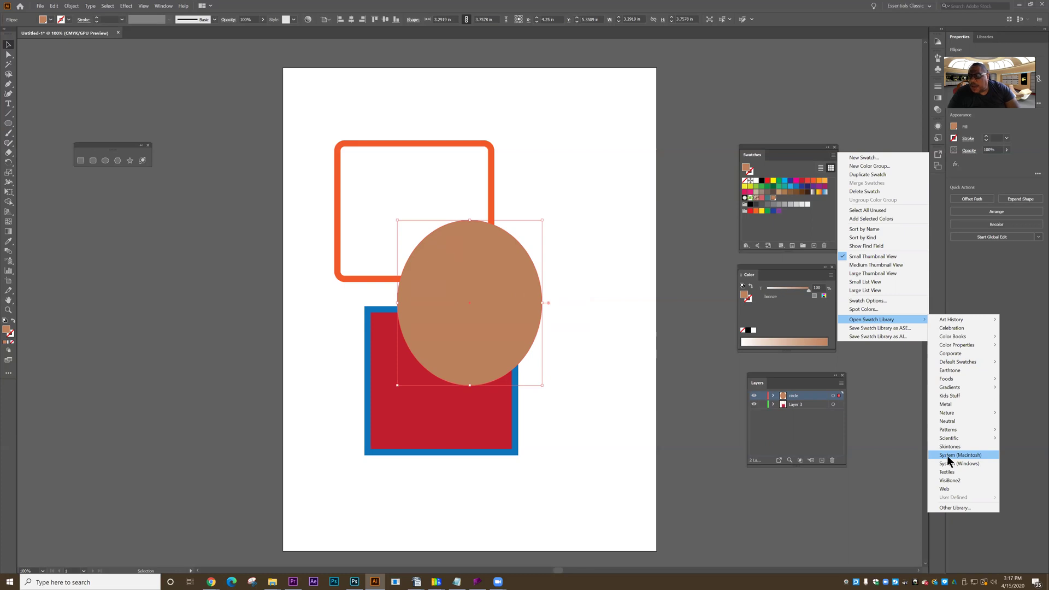
mouse_move(954, 344)
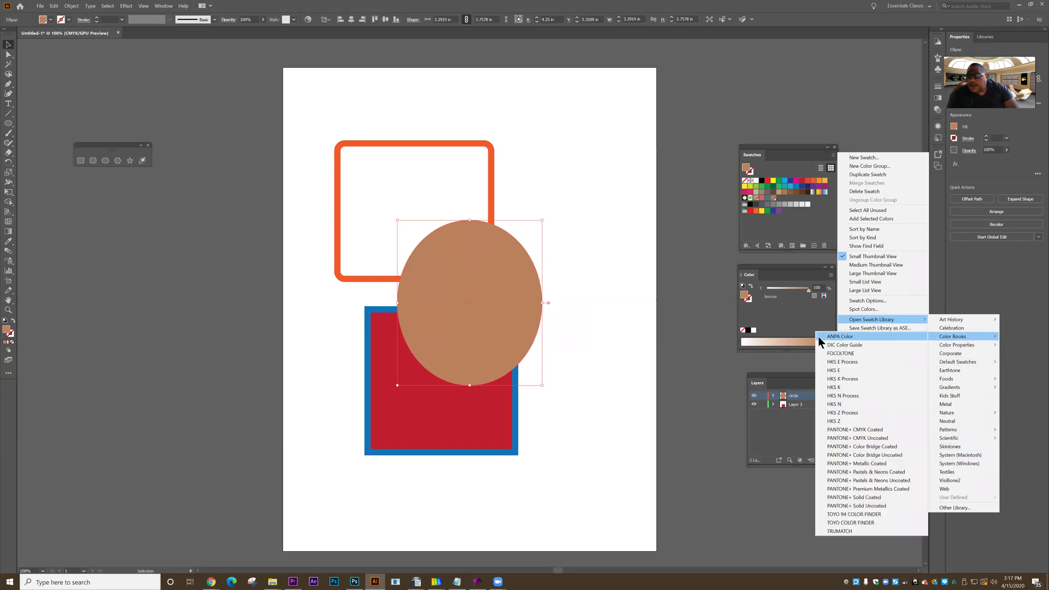
click(836, 439)
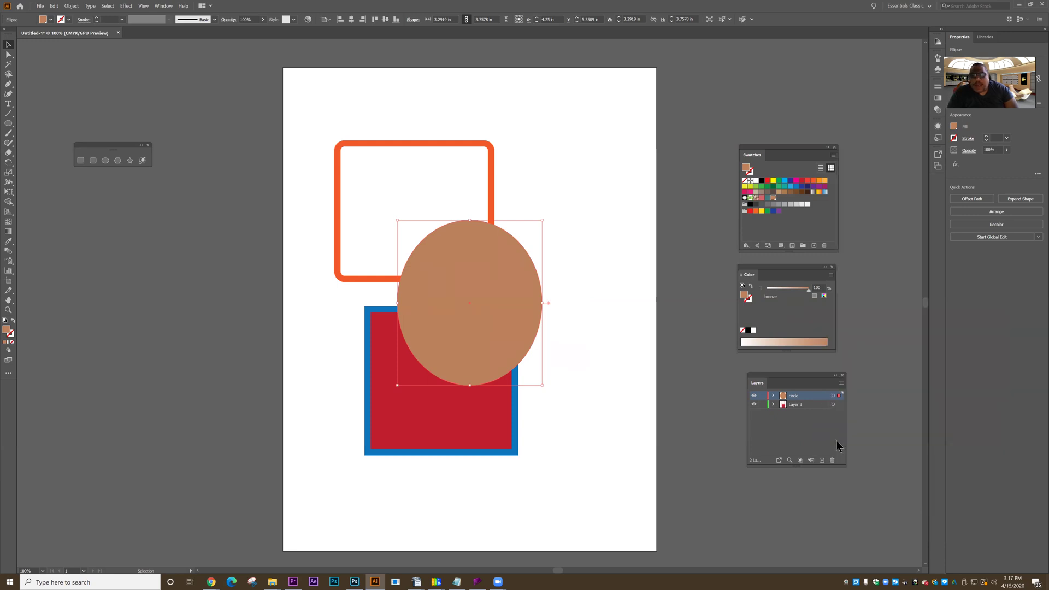
drag(558, 285, 590, 189)
drag(615, 240, 626, 390)
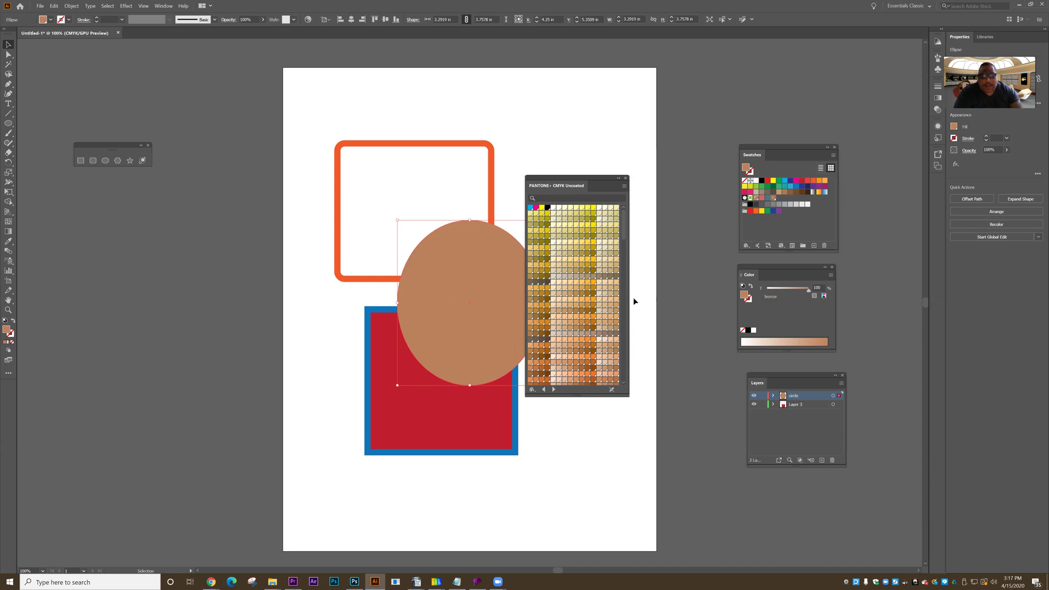
Sort the PANTONE+ CMYK Uncoated swatches by name and show them in Large List View.
click(624, 188)
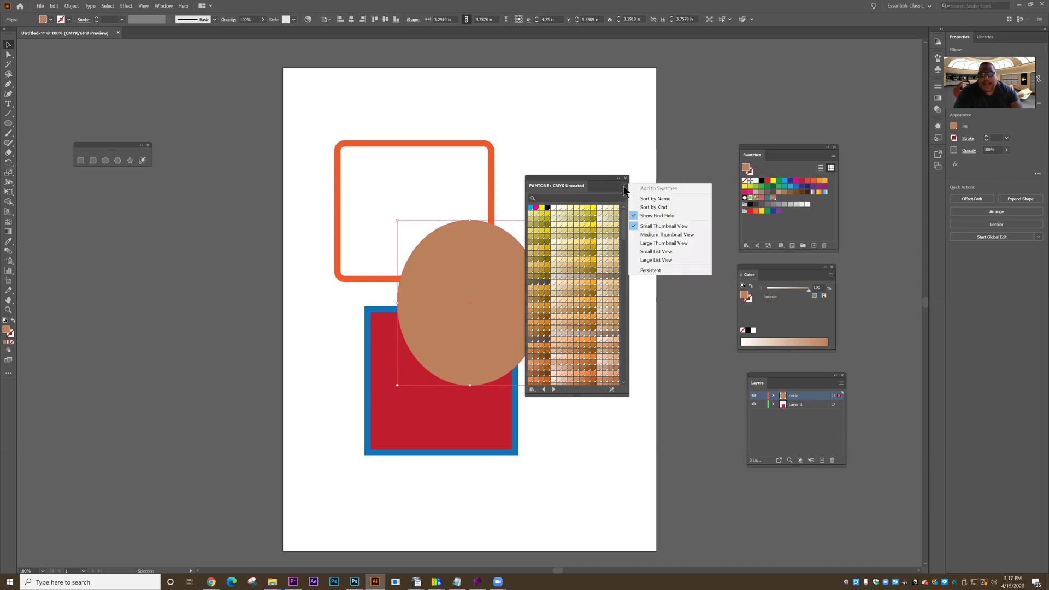
click(643, 246)
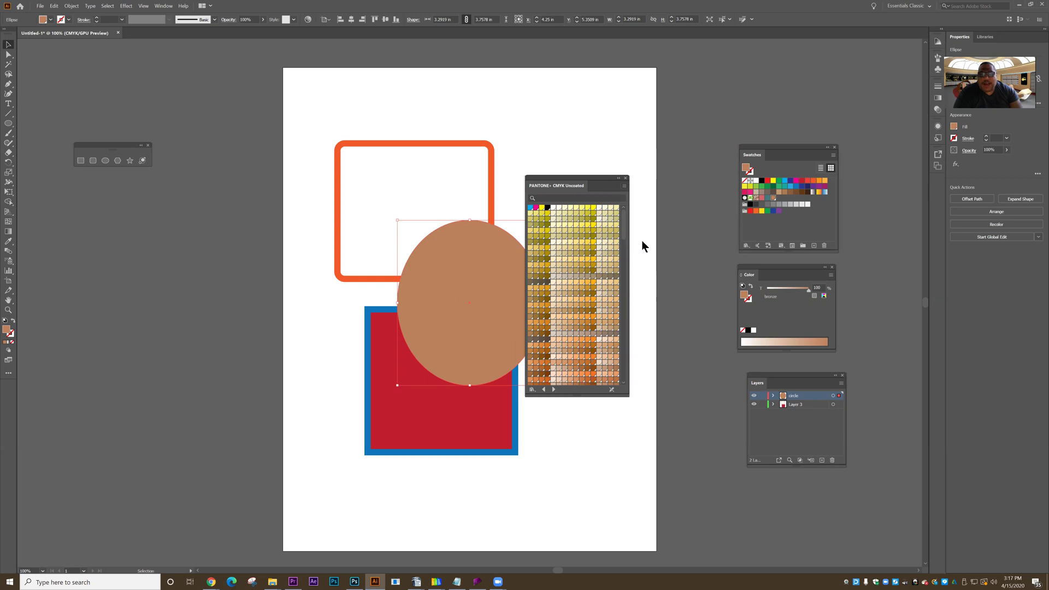
click(622, 188)
click(637, 198)
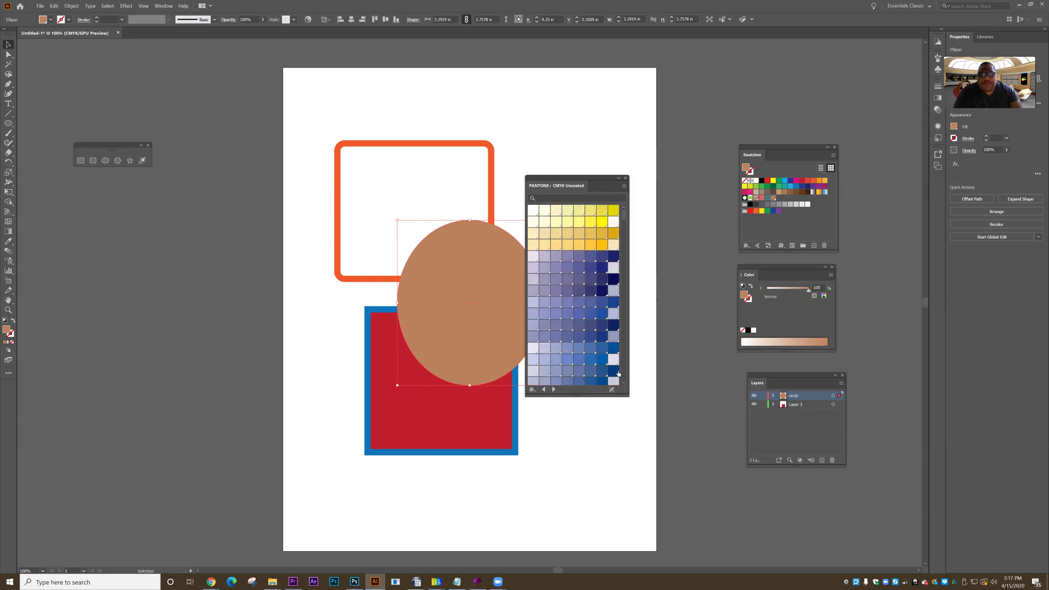
click(624, 187)
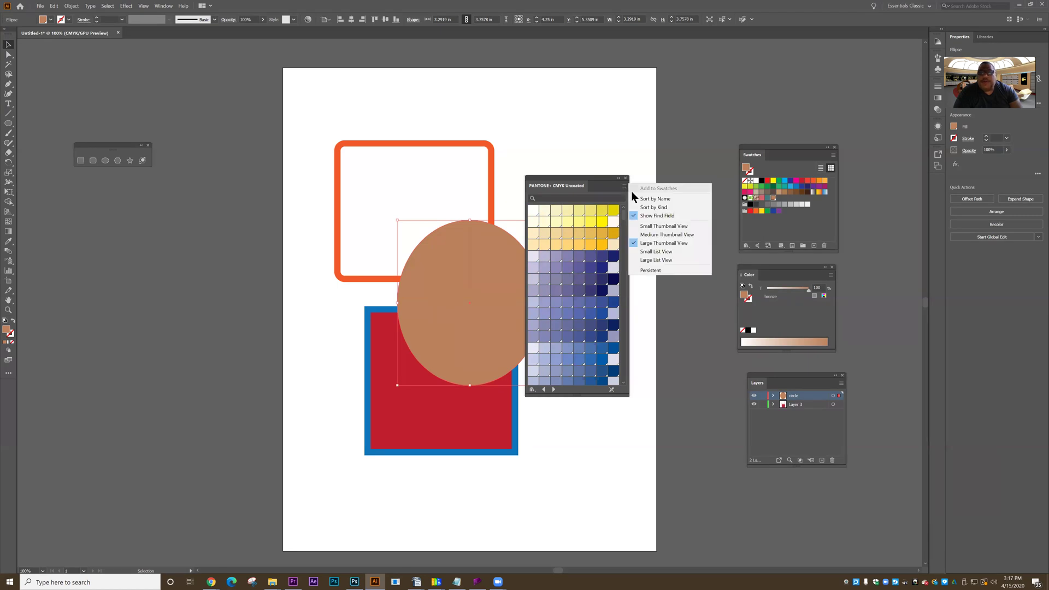
click(653, 260)
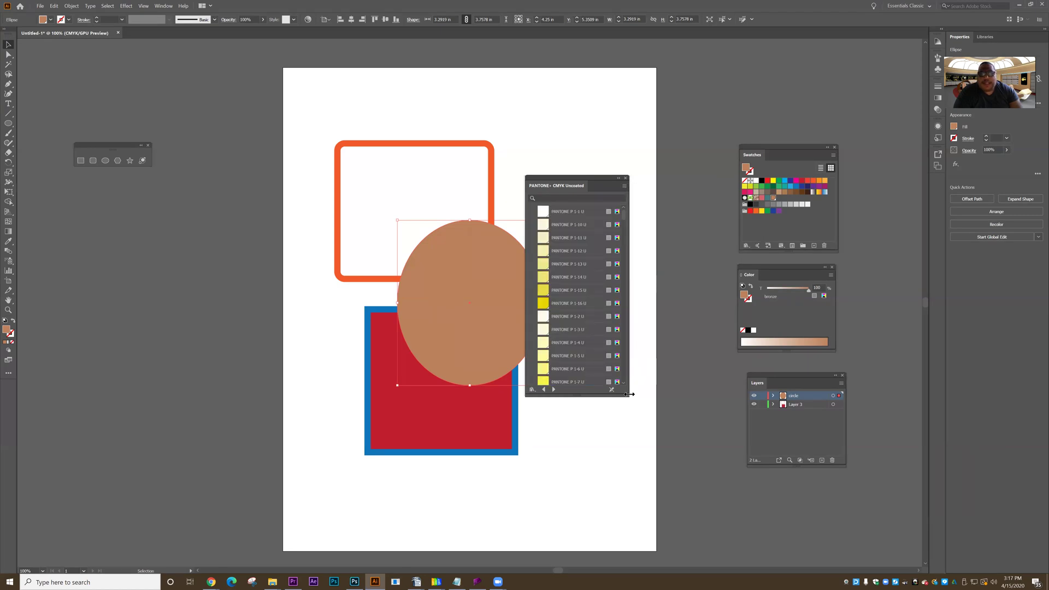
Lengthen the Pantone list, fill the circle with PANTONE P 101-12 U, and close the color book.
drag(632, 481, 638, 498)
scroll(599, 355, down, 15)
click(546, 289)
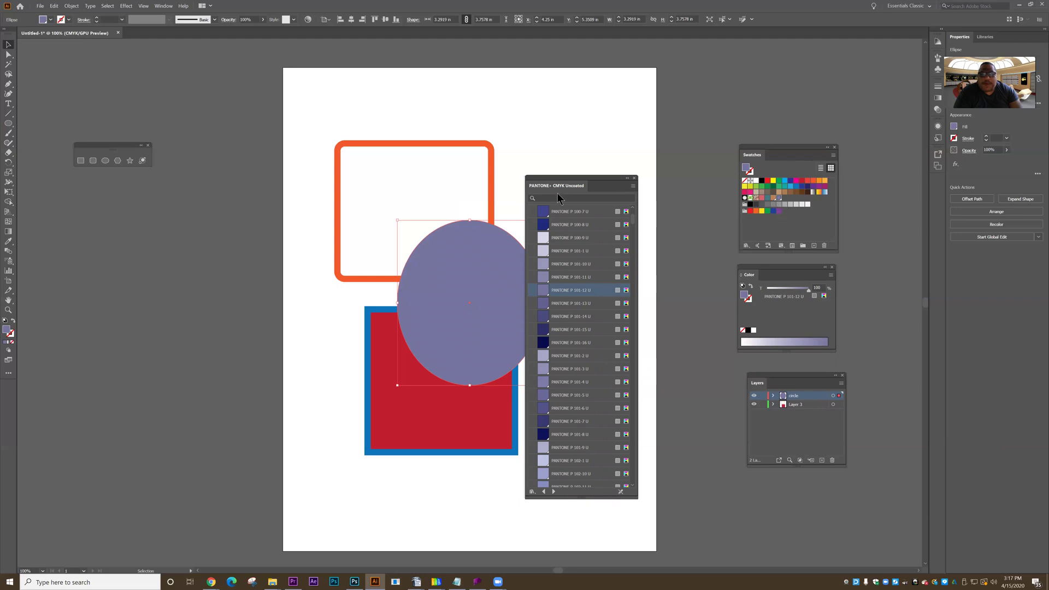
click(635, 178)
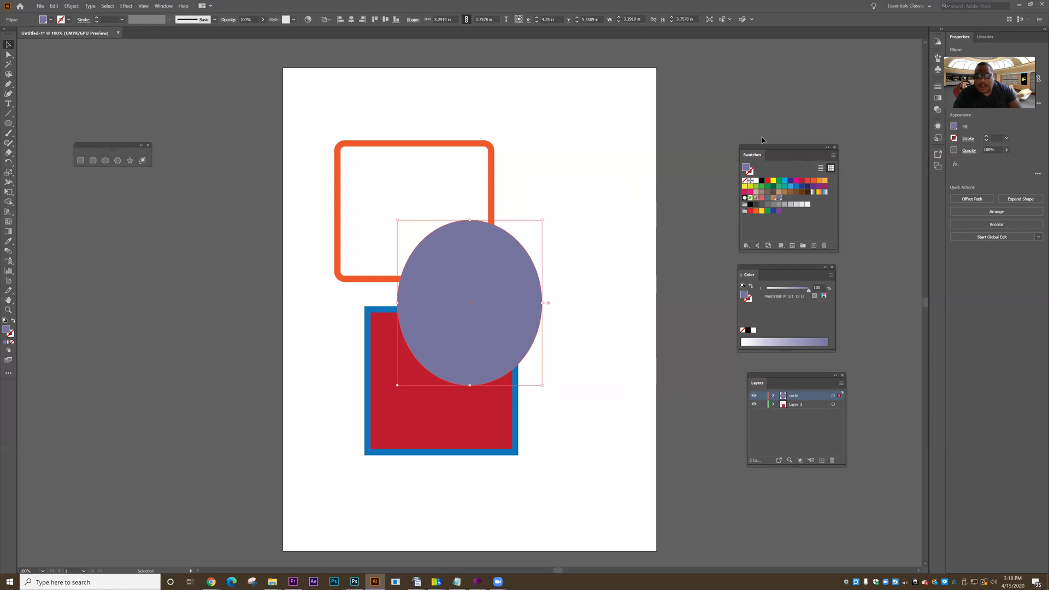
Line up the floating Swatches, Color and Layers panels in one column beside the artboard.
drag(769, 147, 786, 130)
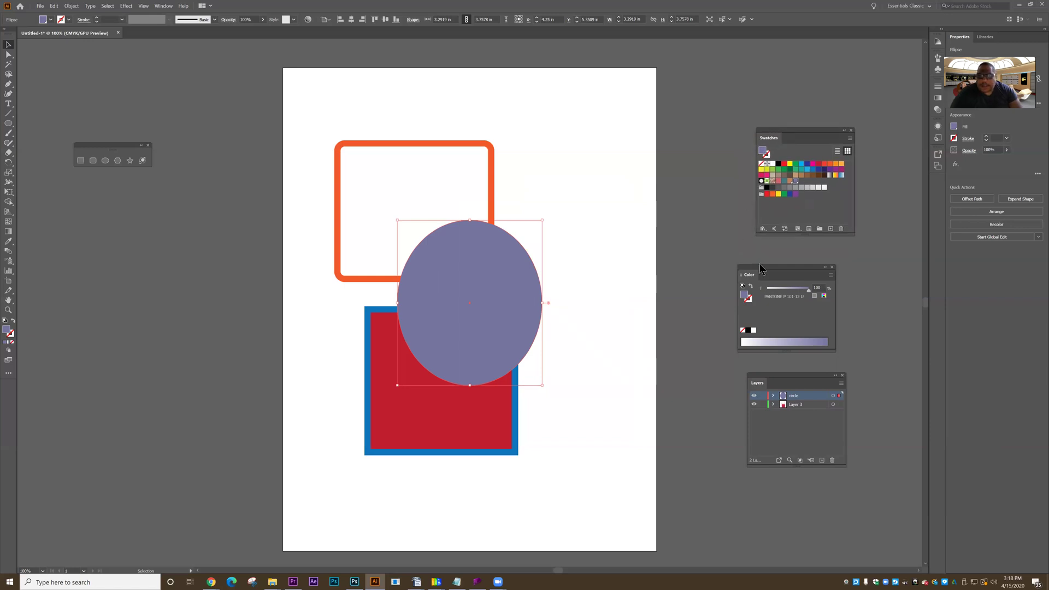
drag(760, 263, 775, 242)
drag(769, 376, 779, 338)
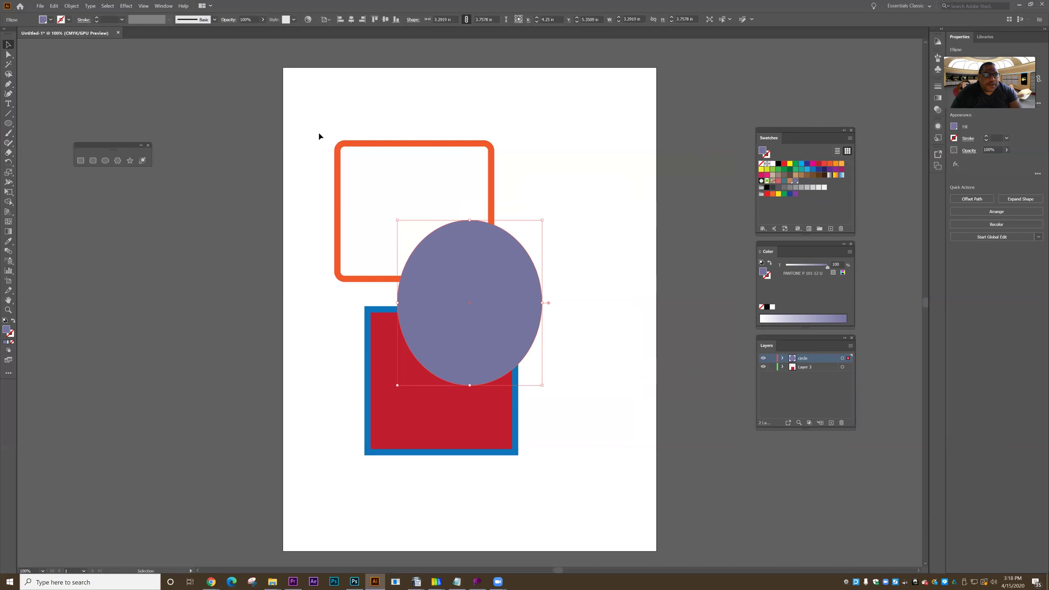
Delete all artwork from the artboard and activate the Rectangle tool.
key(ctrl+a)
key(Delete)
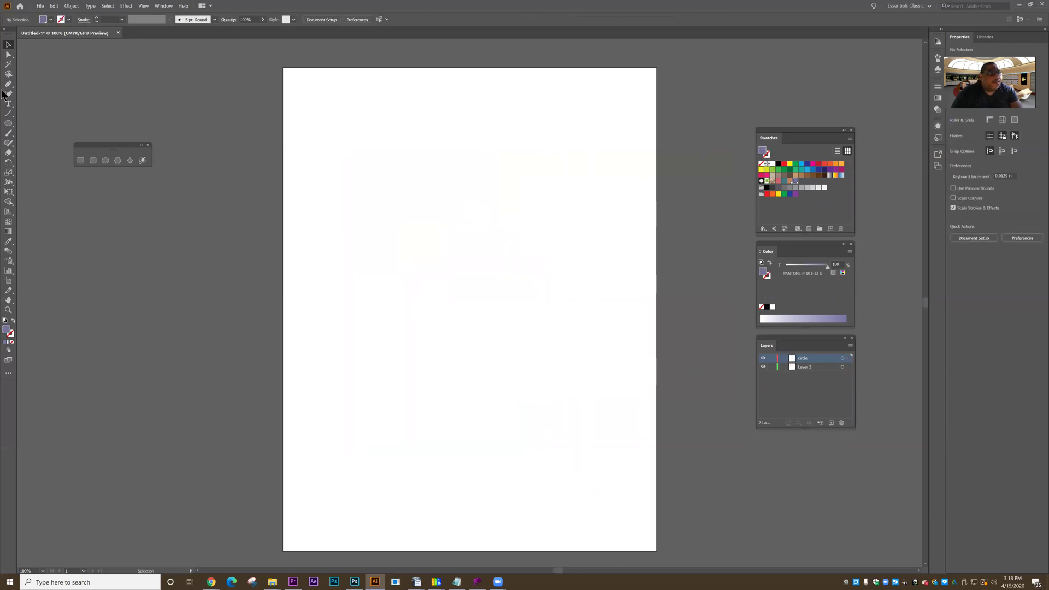
click(80, 162)
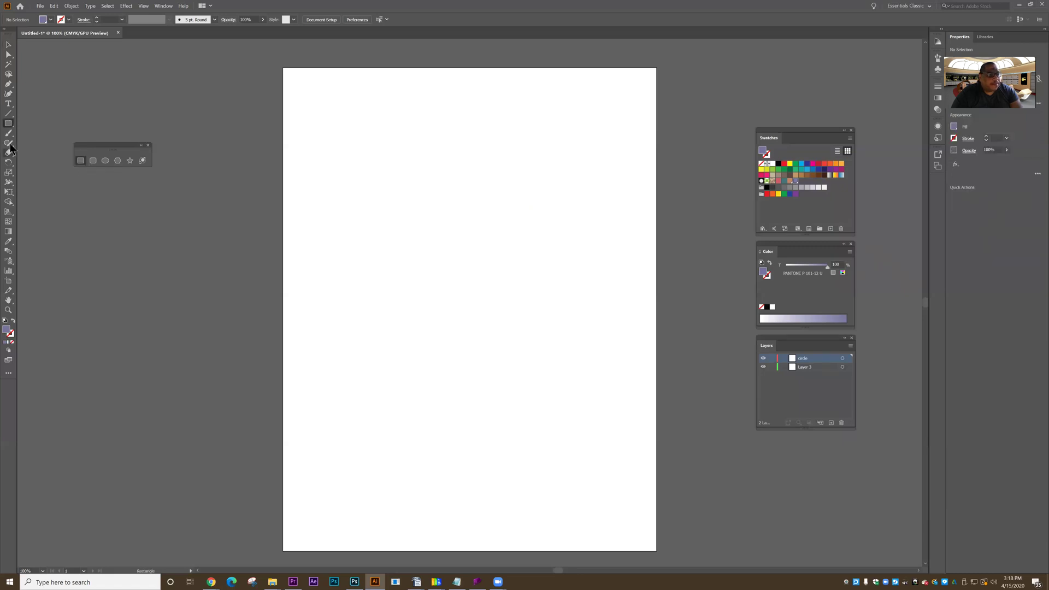
Draw a rectangle about 0.31 by 0.37 in near the artboard's upper-left area and fill it with CMYK red.
drag(342, 136, 356, 152)
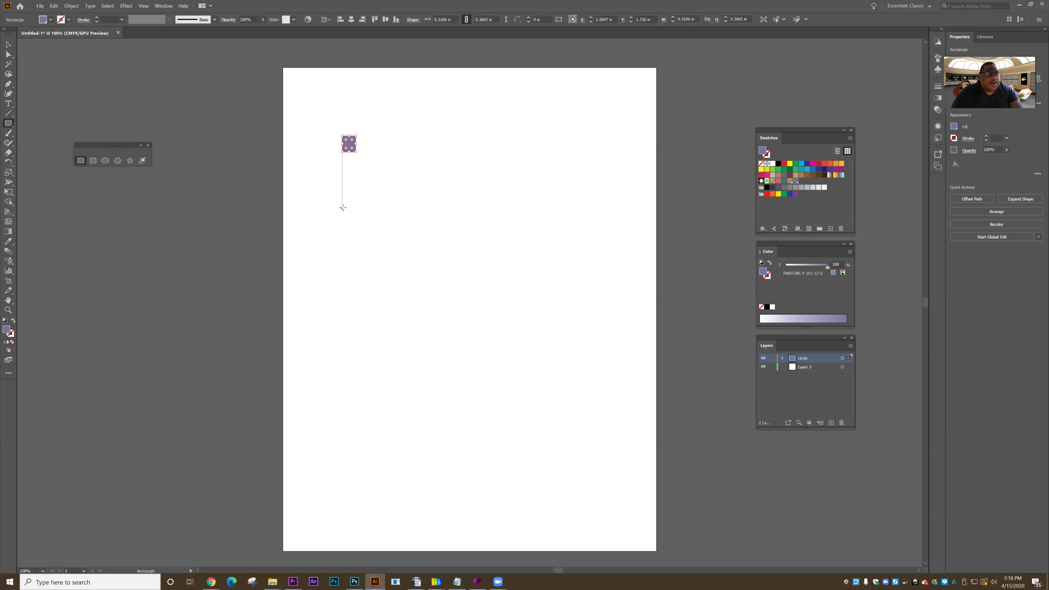
click(51, 21)
click(58, 34)
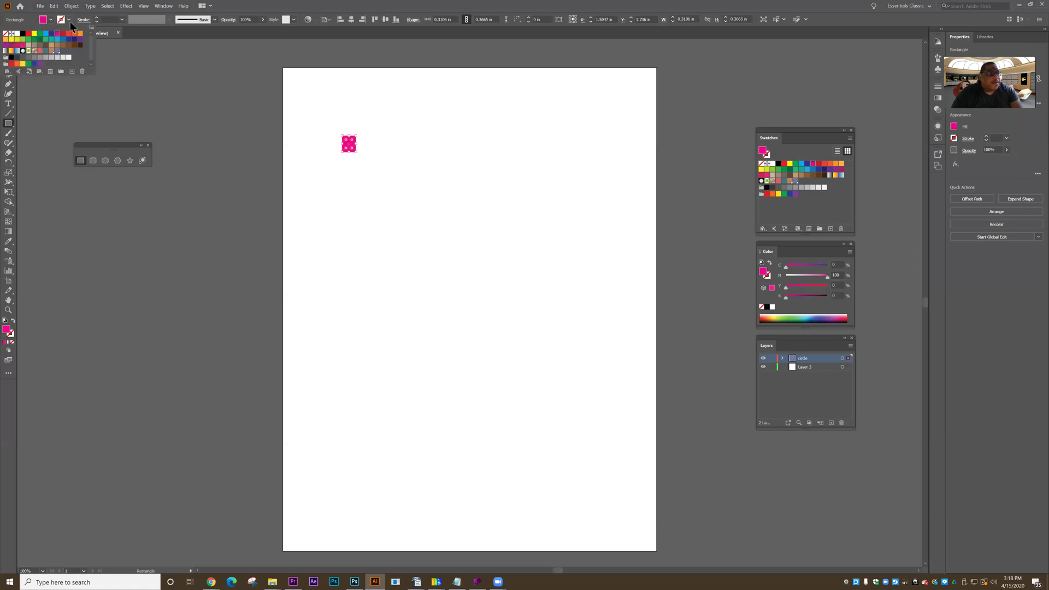
click(29, 33)
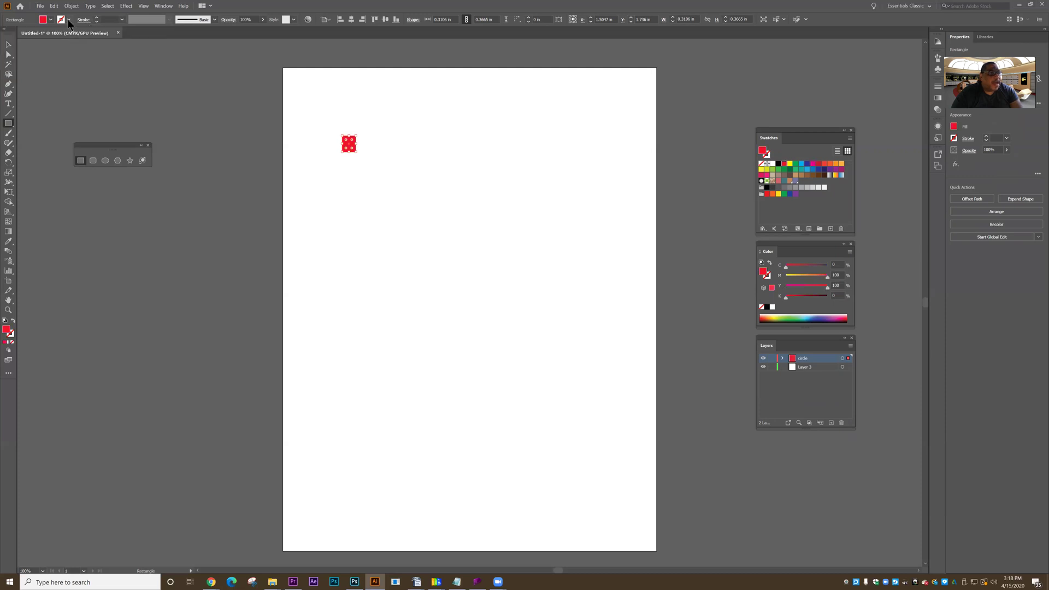
Give the red rectangle a 4 px black stroke and deselect it.
click(69, 20)
click(24, 34)
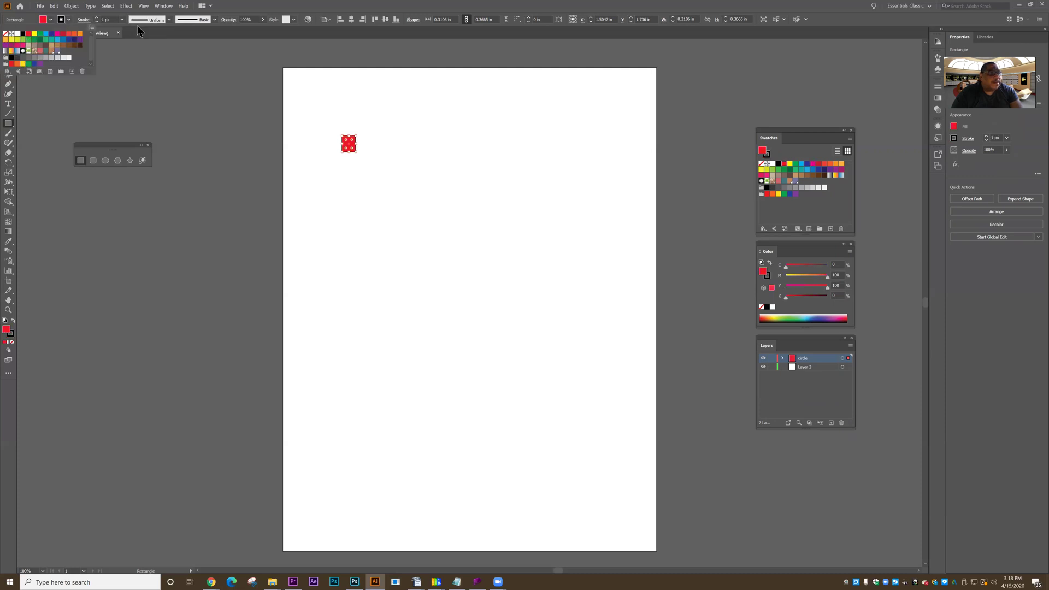
click(121, 21)
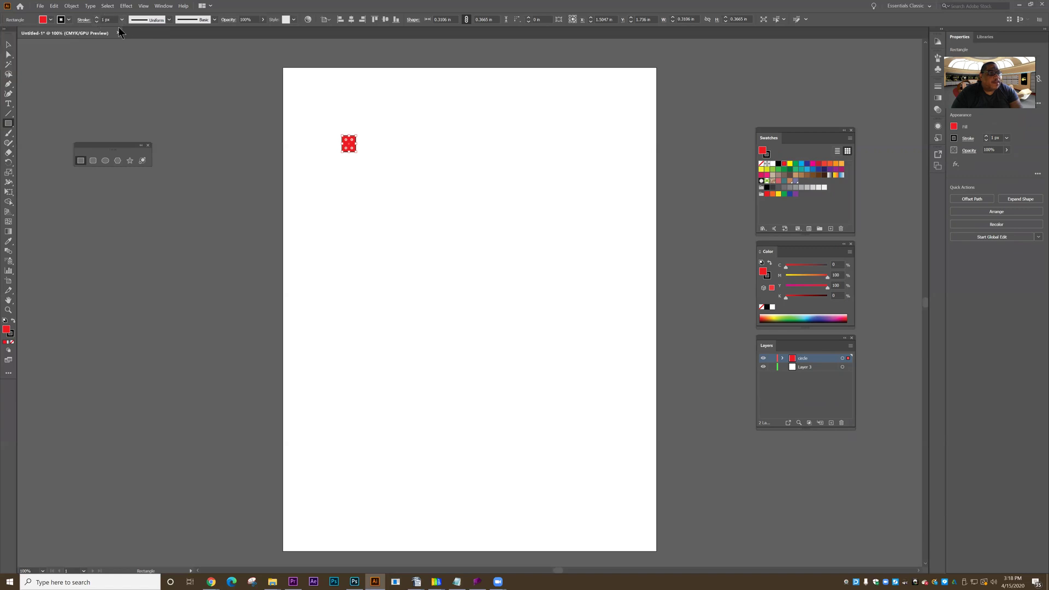
click(122, 20)
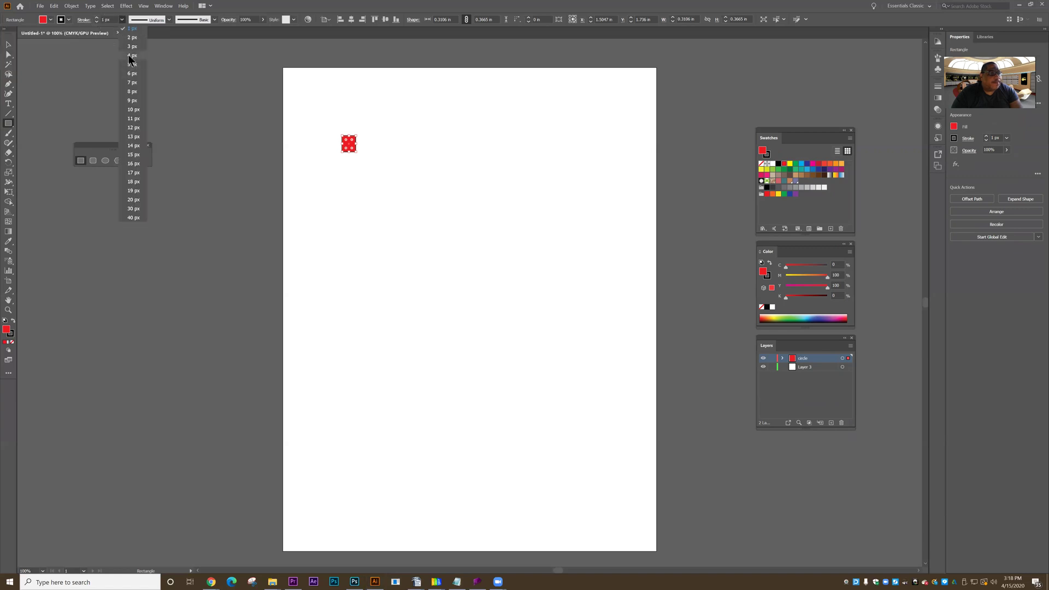
click(131, 56)
click(7, 46)
click(338, 231)
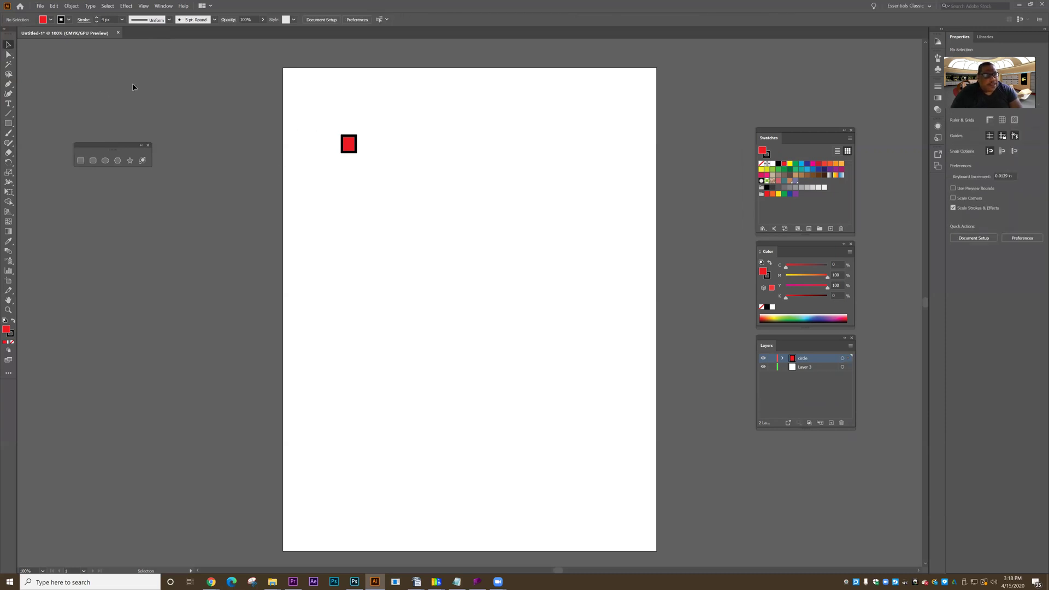
Copy and paste the red rectangle, placing the duplicate diagonally below and to the right of the original.
key(ctrl+a)
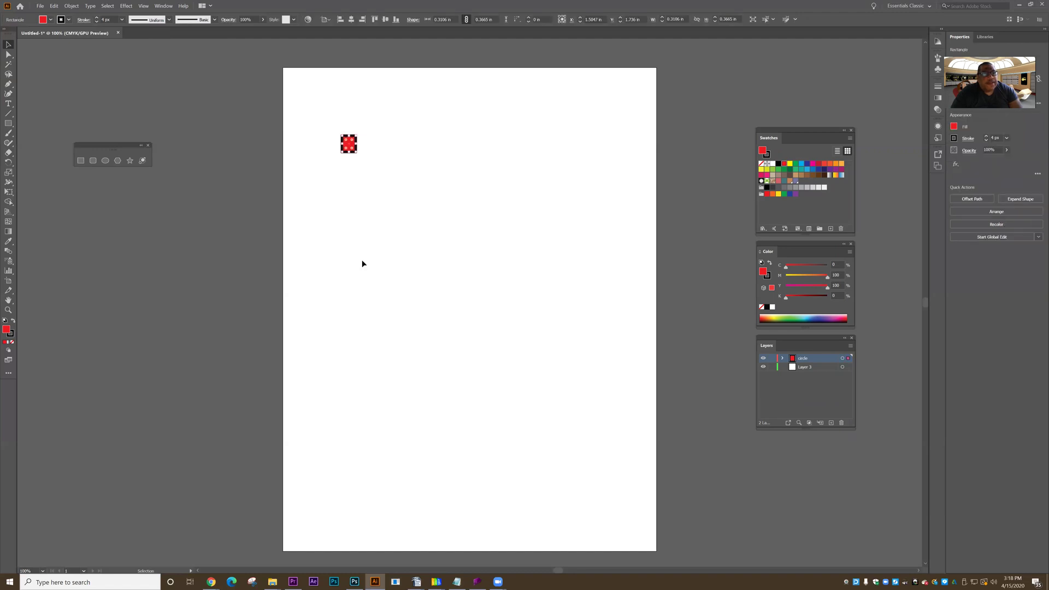
click(52, 6)
click(51, 7)
click(50, 7)
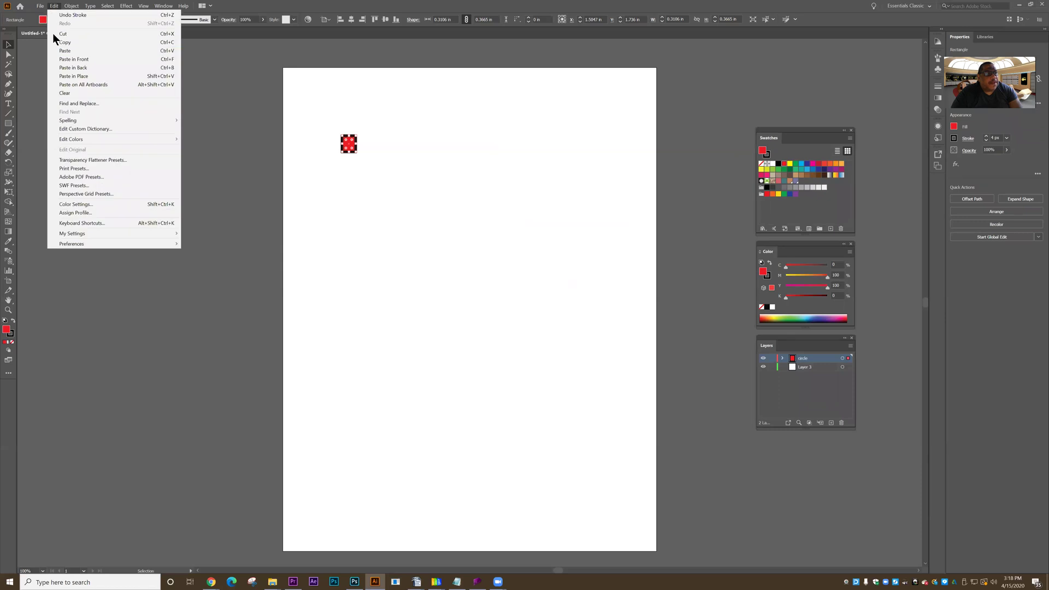
click(64, 51)
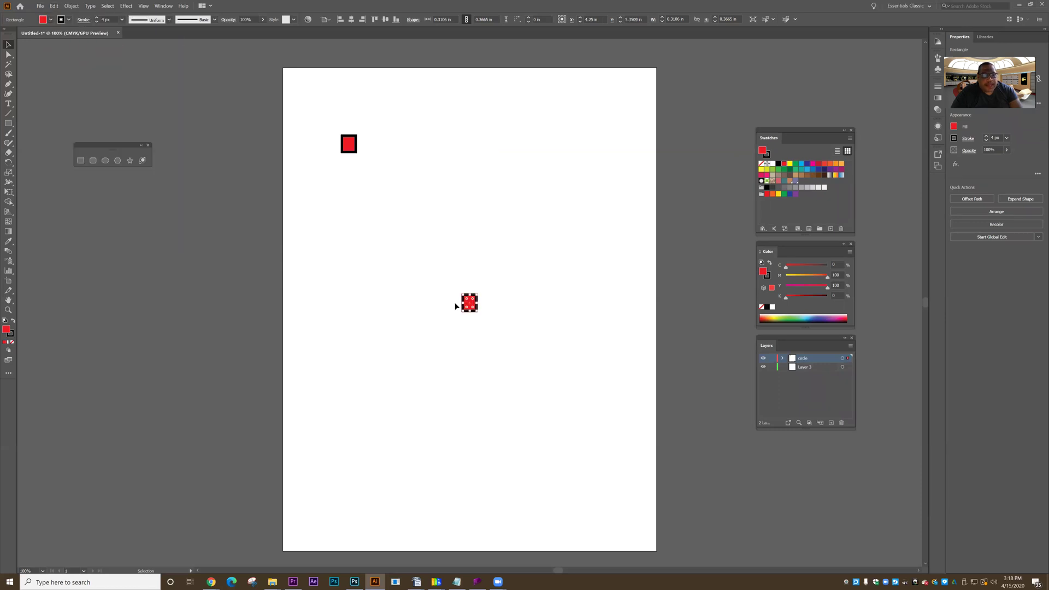
drag(470, 304, 364, 163)
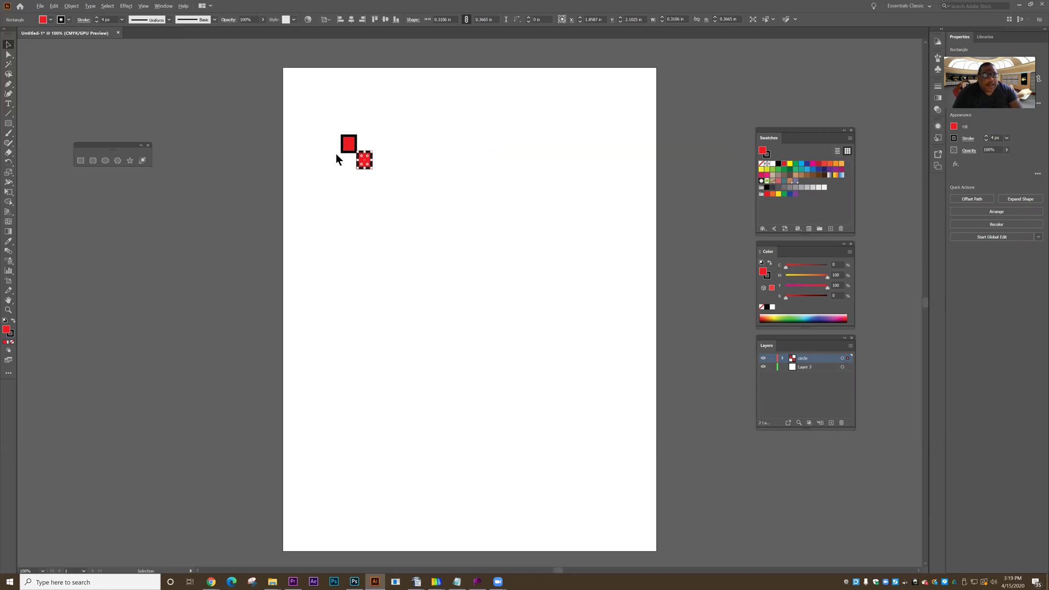
Duplicate the second rectangle to its left, below the original, and swap the copy's fill and stroke colors.
drag(365, 163, 342, 166)
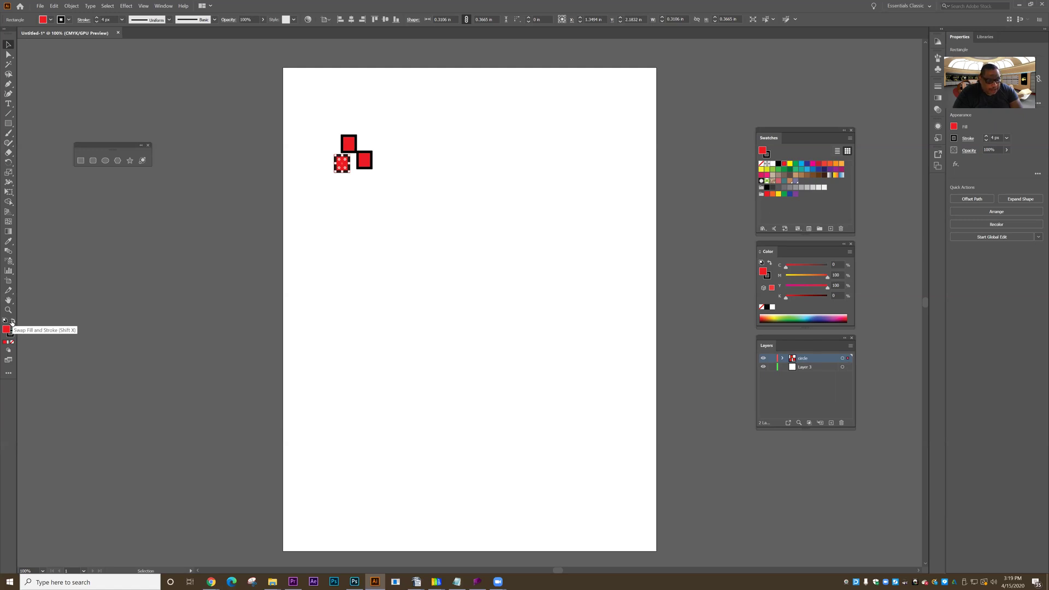
click(12, 321)
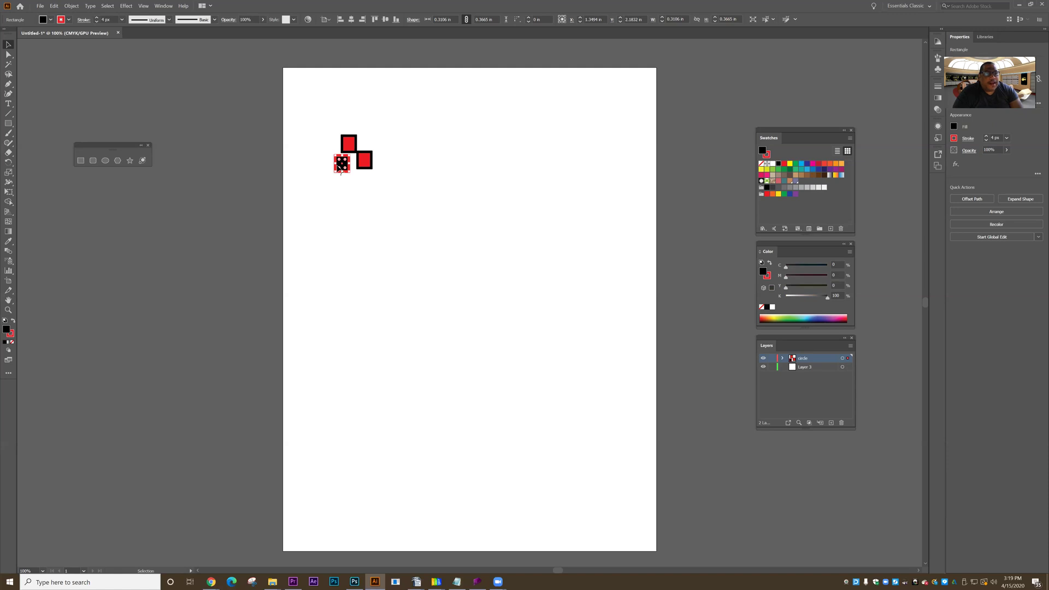
Nudge the black rectangle right and up until it sits directly beneath the first red one, and deselect it.
drag(339, 159, 342, 164)
key(ctrl+z)
key(Right)
key(Right)
key(Right)
key(Right)
key(Right)
key(Right)
key(Right)
key(Right)
key(Right)
key(Up)
key(Up)
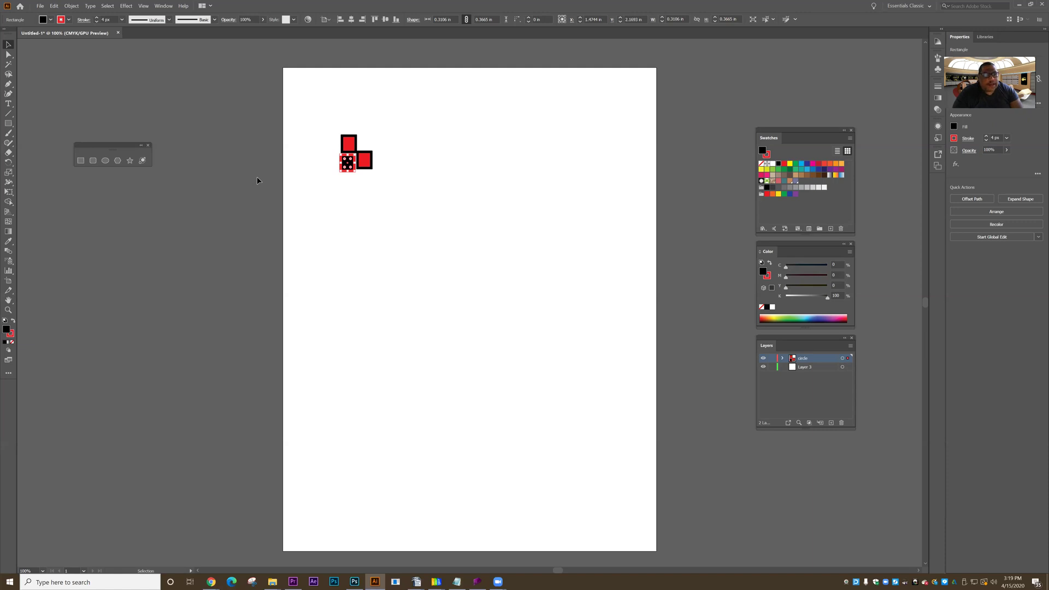
click(301, 190)
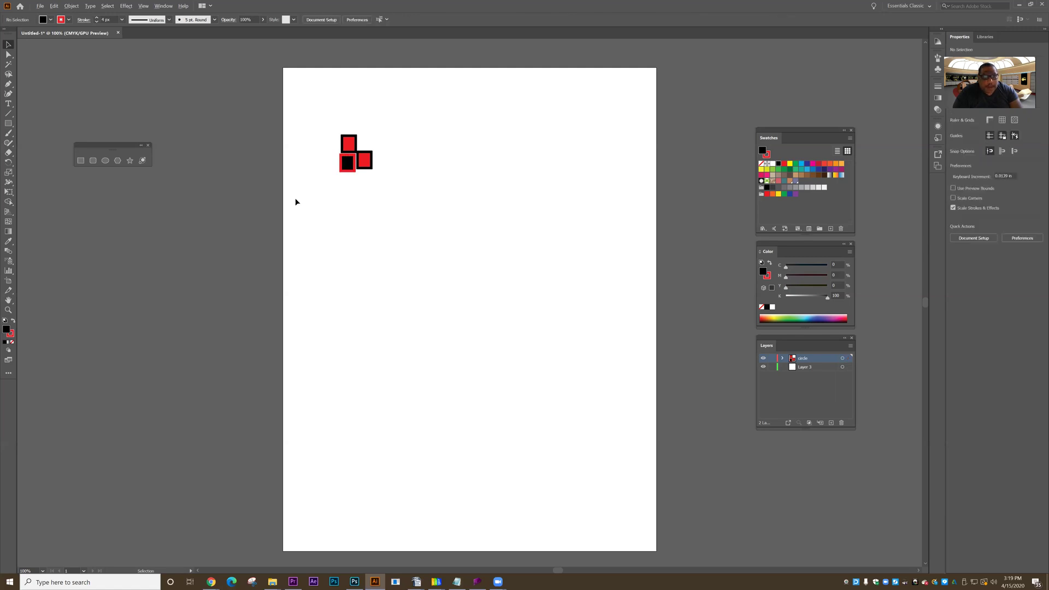
Duplicate the black rectangle into the empty upper-right corner of the block and group all four rectangles.
drag(351, 163, 368, 145)
click(369, 275)
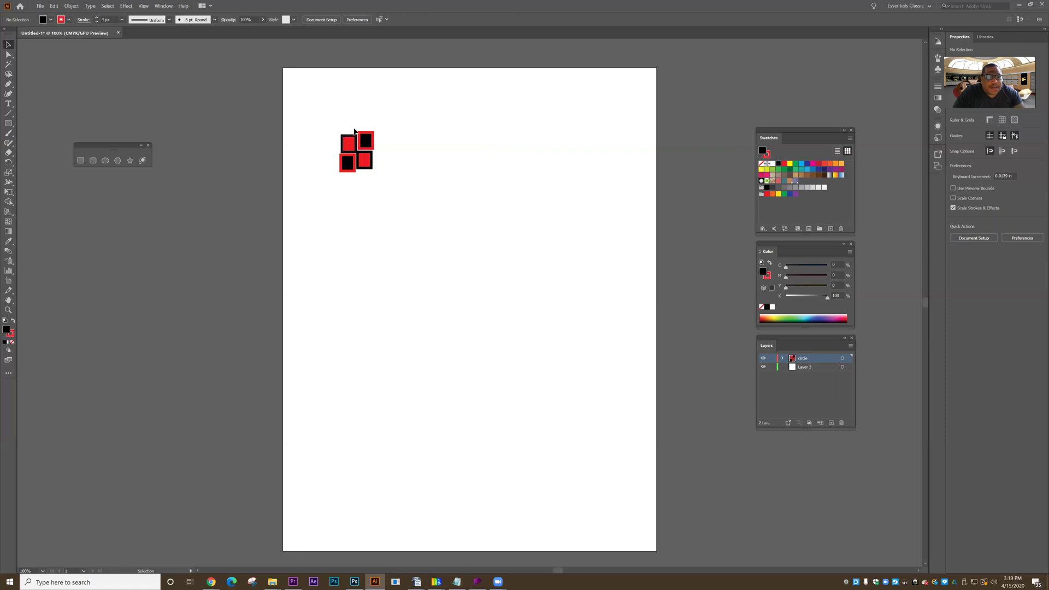
key(ctrl+a)
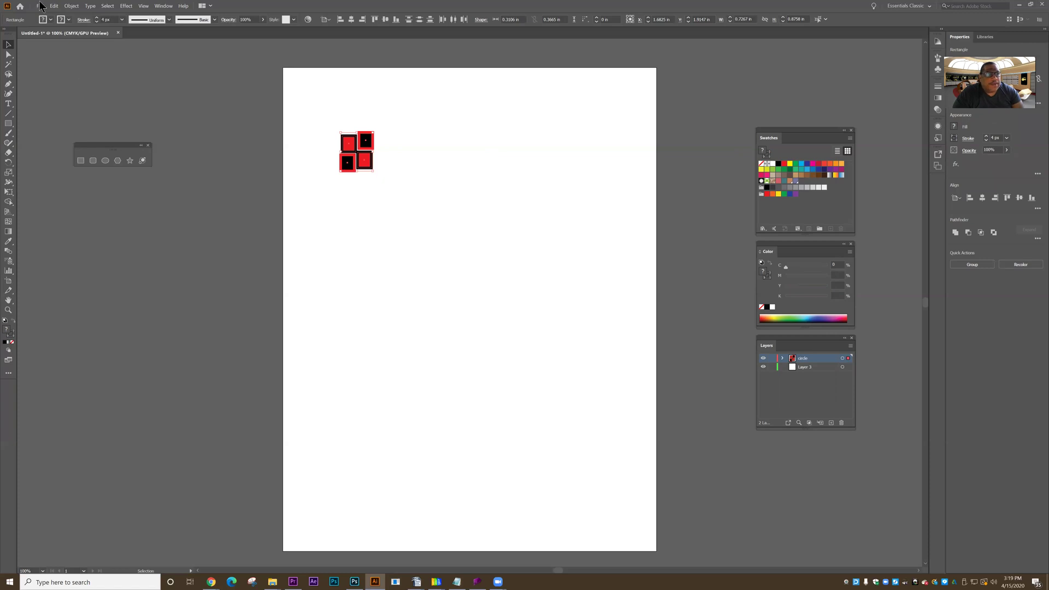
click(71, 6)
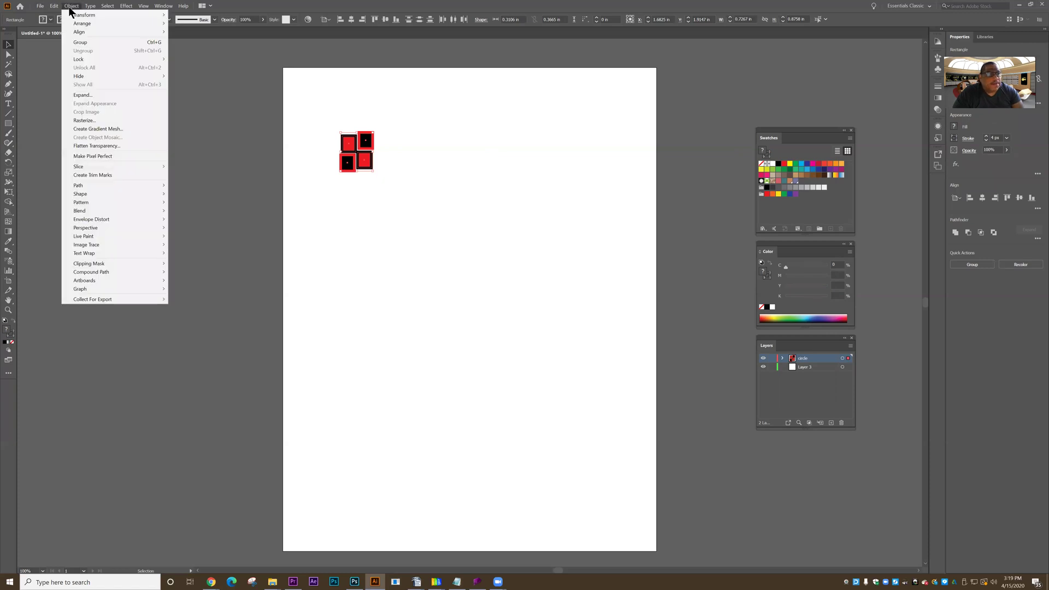
click(80, 42)
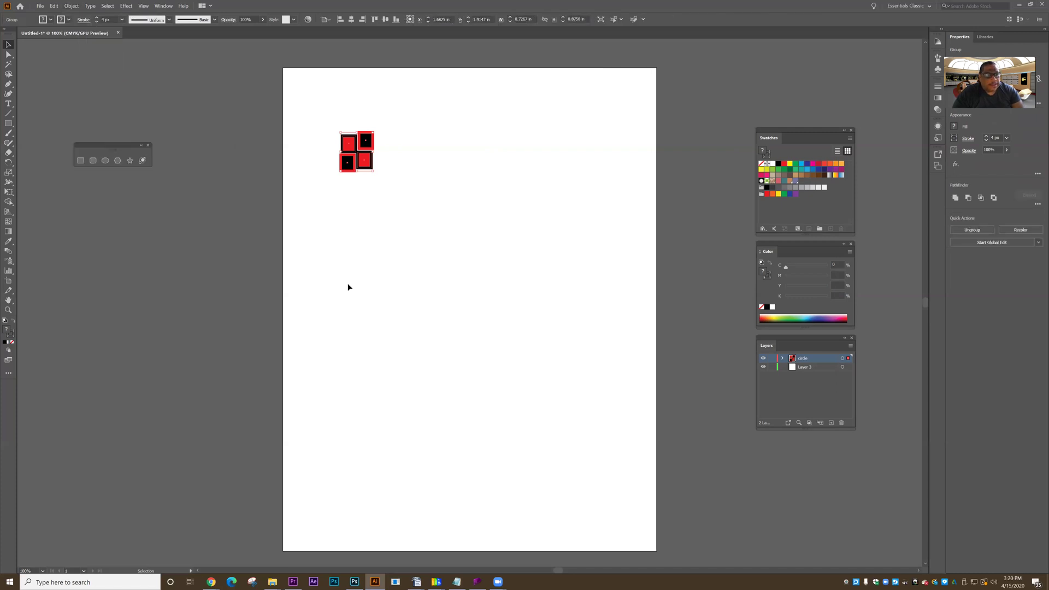
click(369, 189)
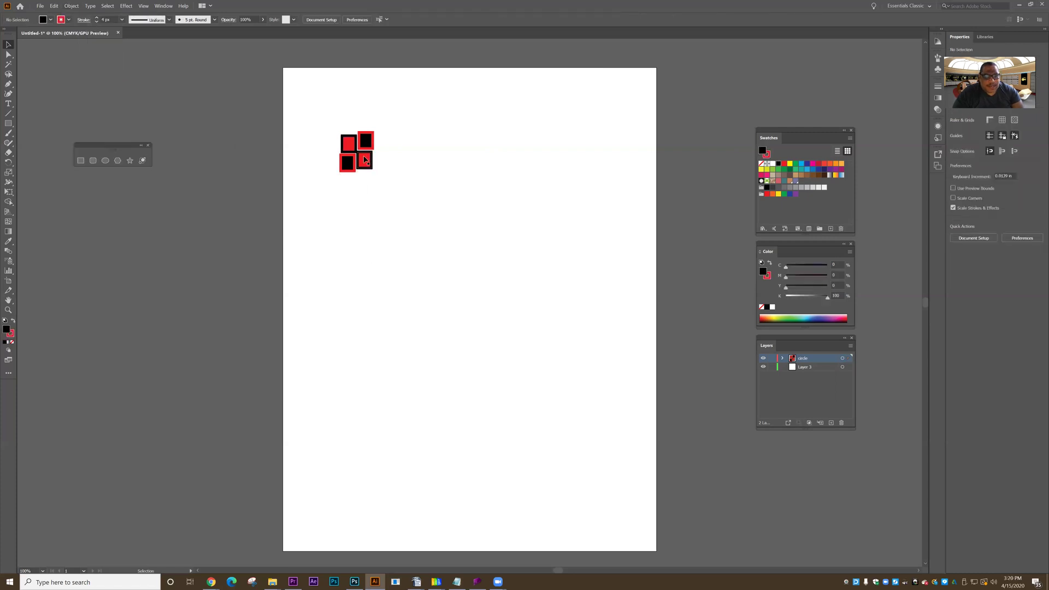
Enlarge the grouped rectangles to about 4.3 by 5 in and undo the scaling.
click(365, 162)
drag(374, 171, 527, 354)
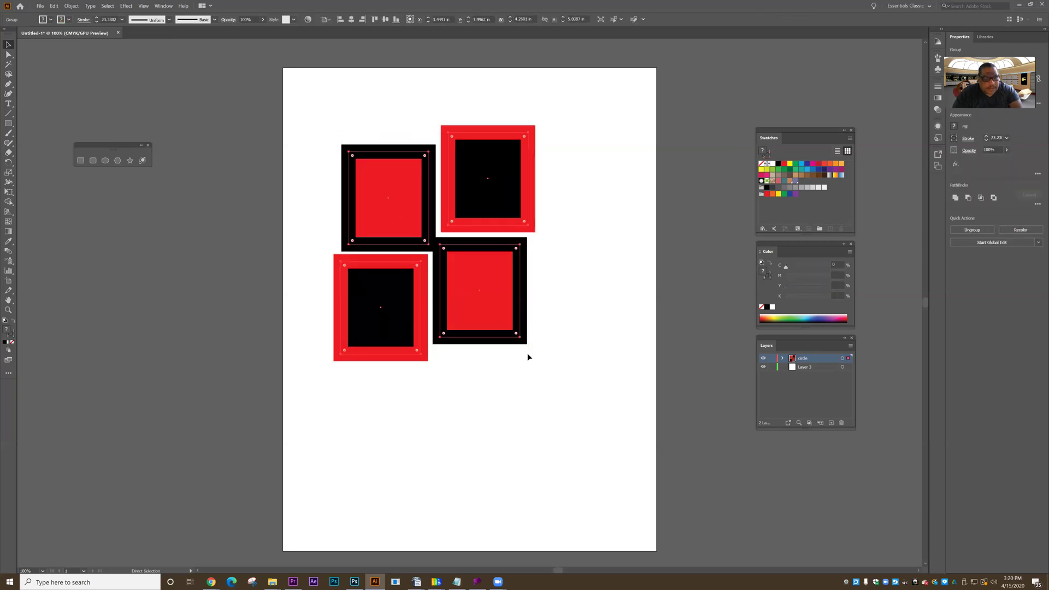
key(ctrl+z)
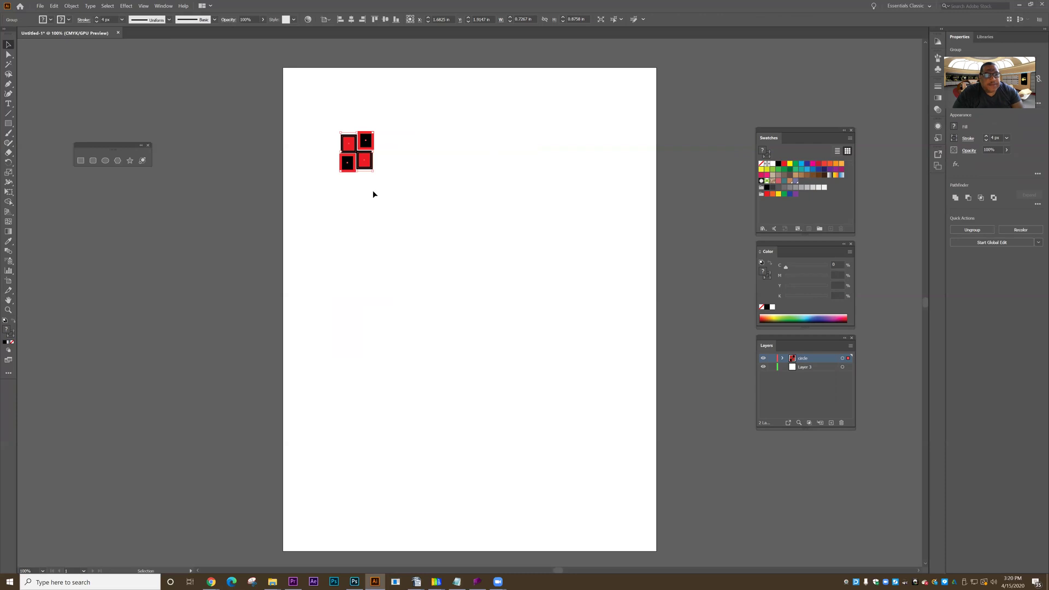
Create a new pattern swatch from the grouped rectangles in the Swatches panel and deselect the group.
drag(349, 160, 788, 213)
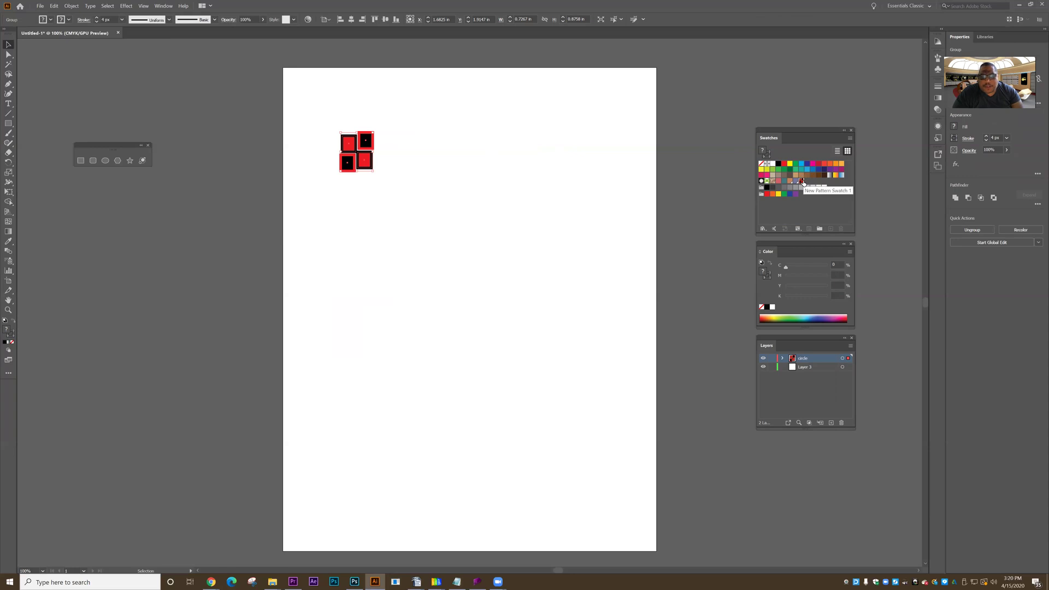
click(389, 190)
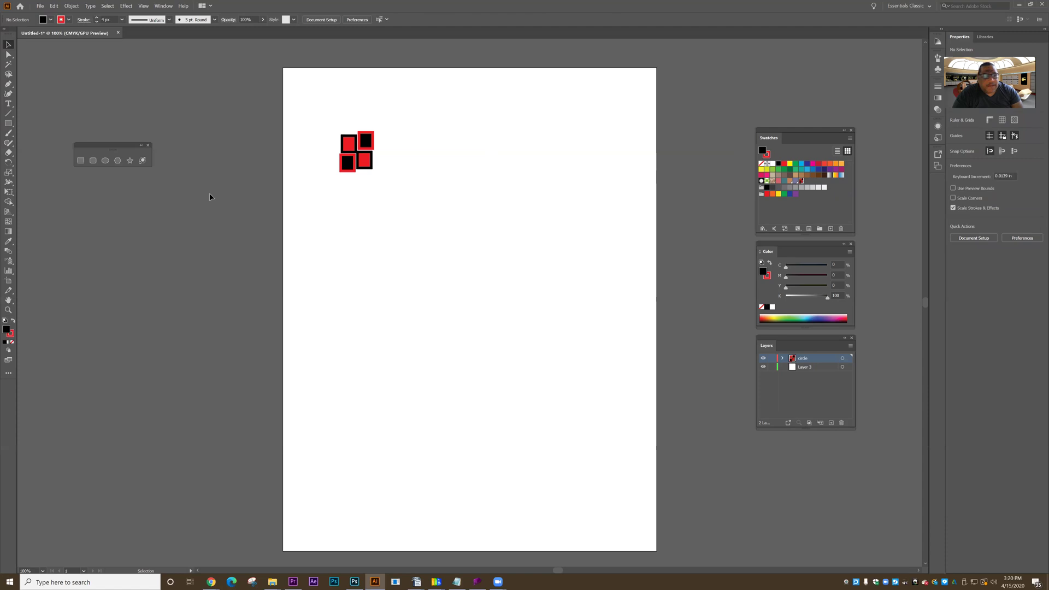
Draw an ellipse about 5.07 by 9.27 in beside the group and fill it with the new pattern swatch.
click(104, 161)
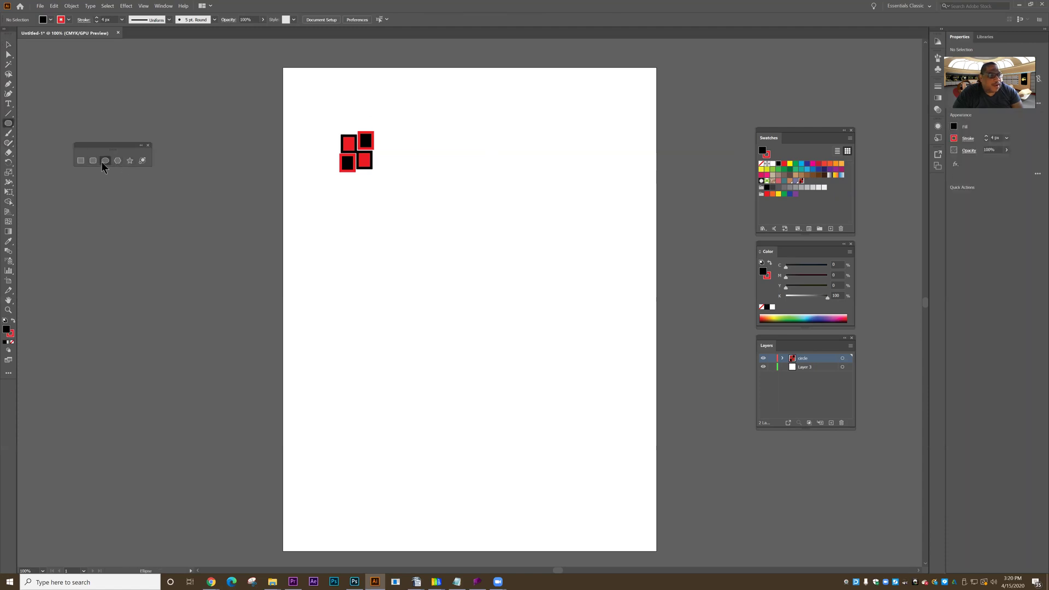
mouse_move(395, 126)
mouse_down()
mouse_move(425, 164)
mouse_move(618, 534)
mouse_up()
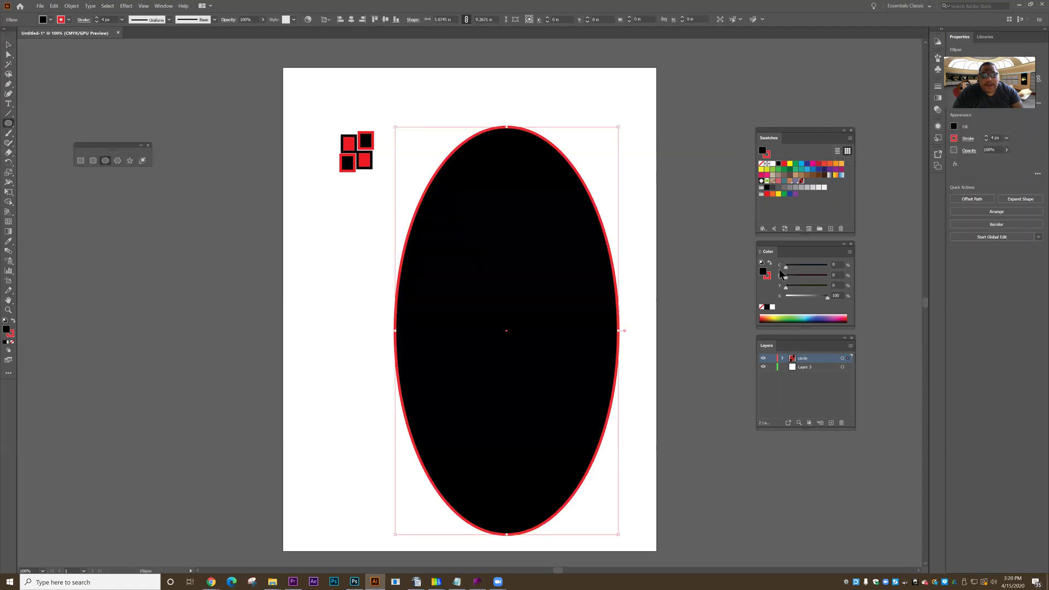
click(802, 181)
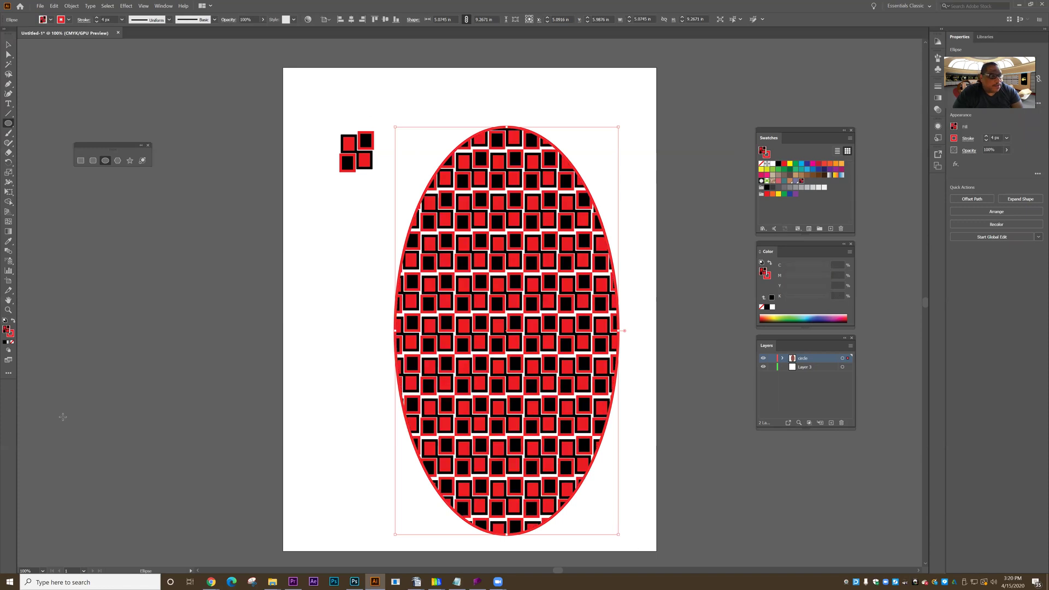
Make the ellipse's stroke the active color attribute and set its weight to 40 px.
click(10, 335)
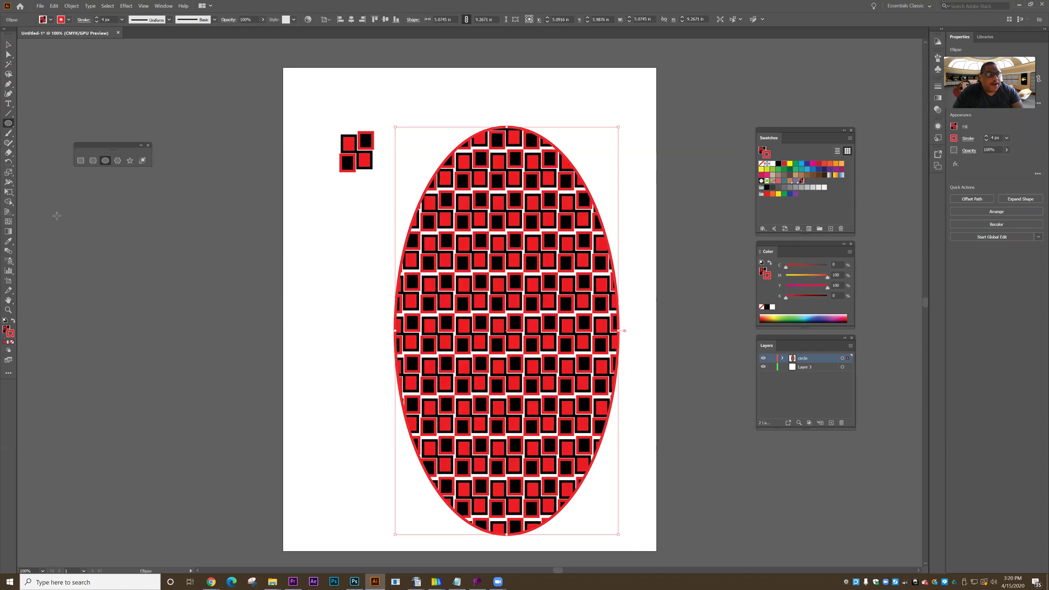
click(121, 20)
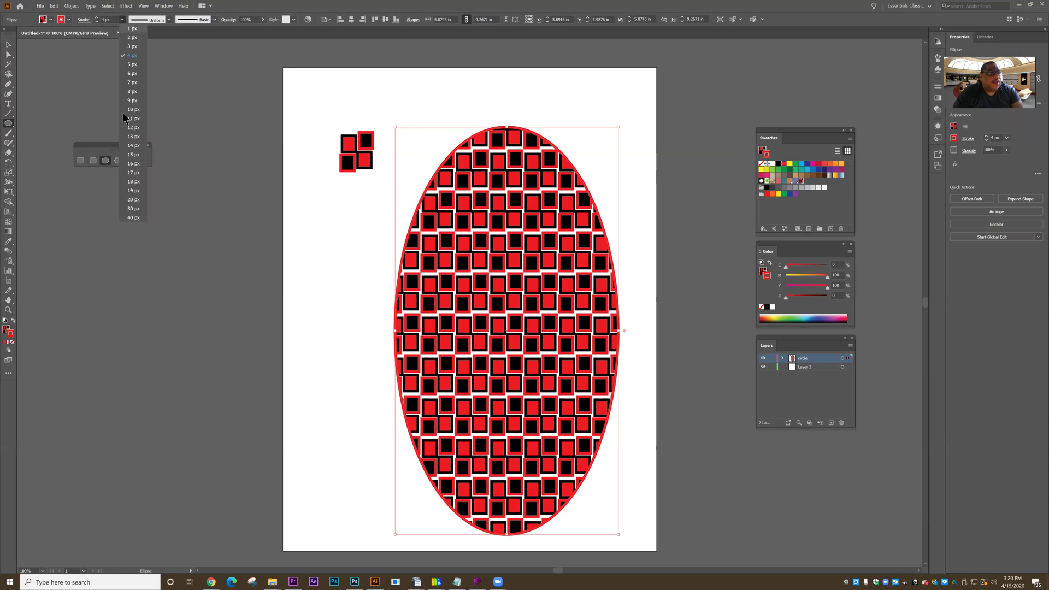
click(133, 218)
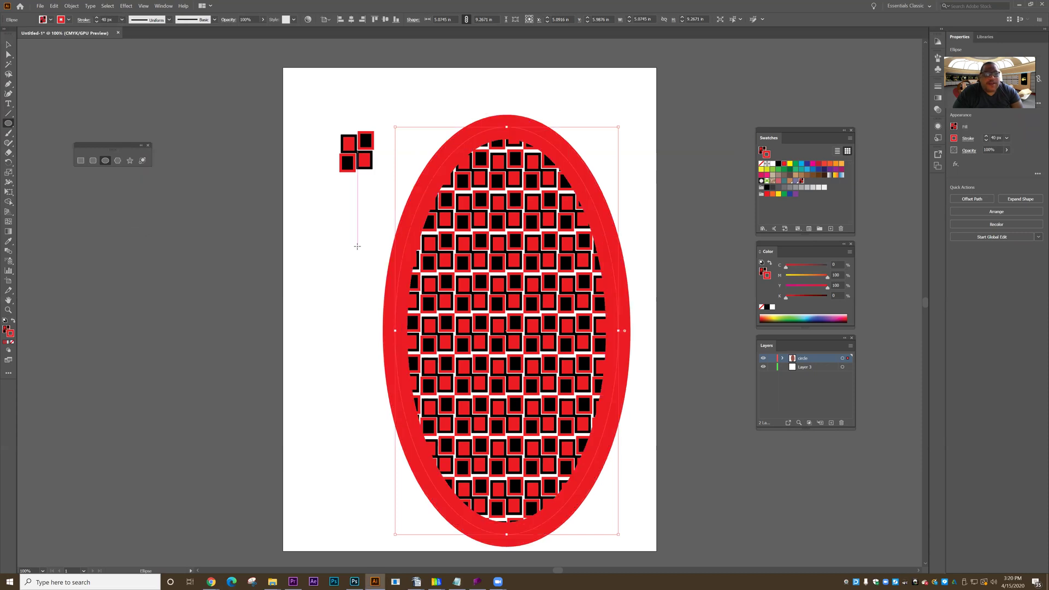
Try the new pattern swatch on the ellipse's stroke and undo it.
click(801, 181)
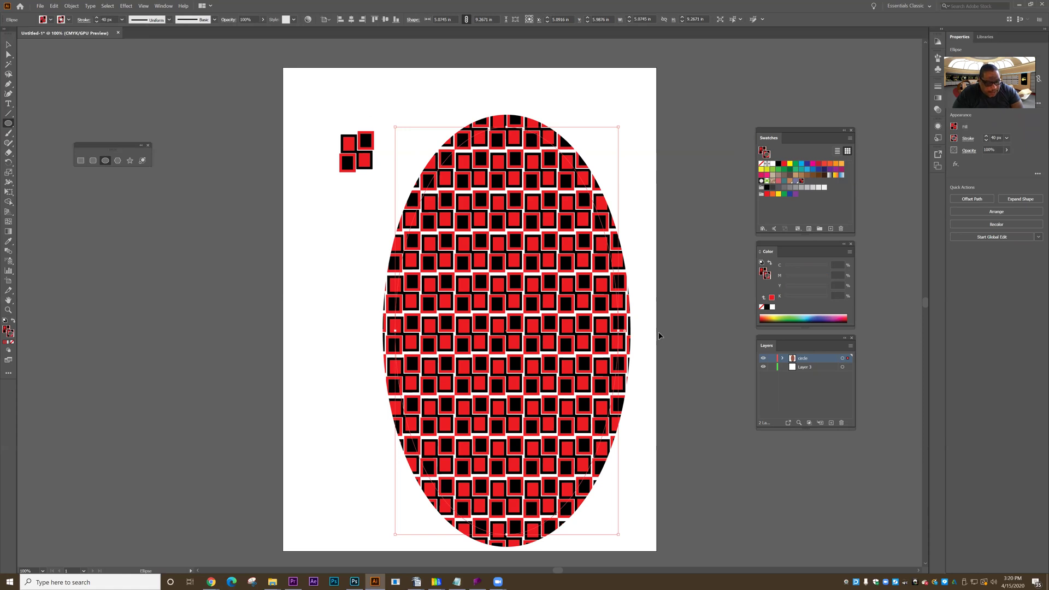
key(ctrl+z)
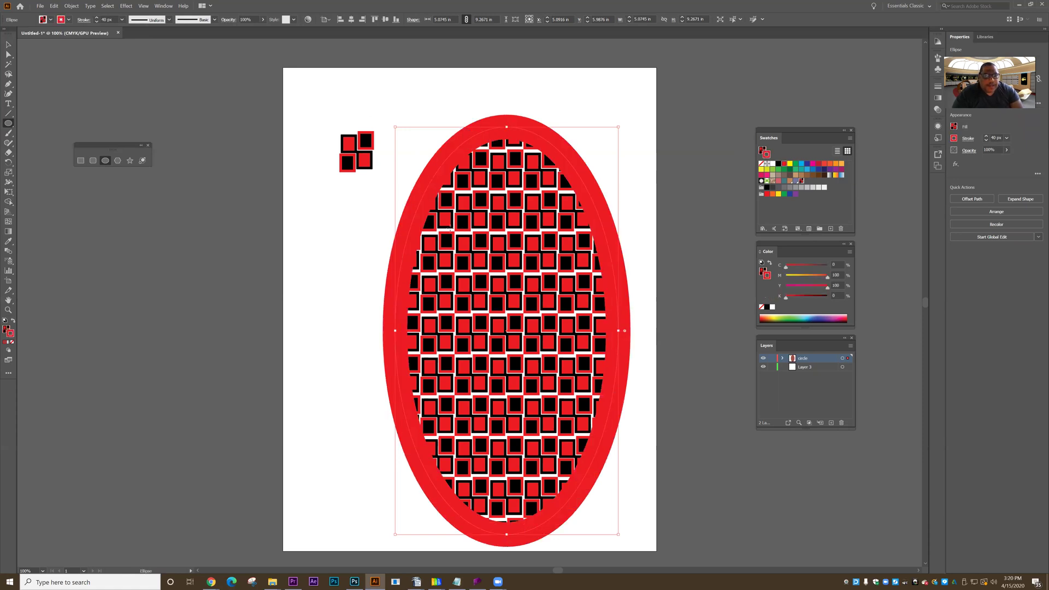